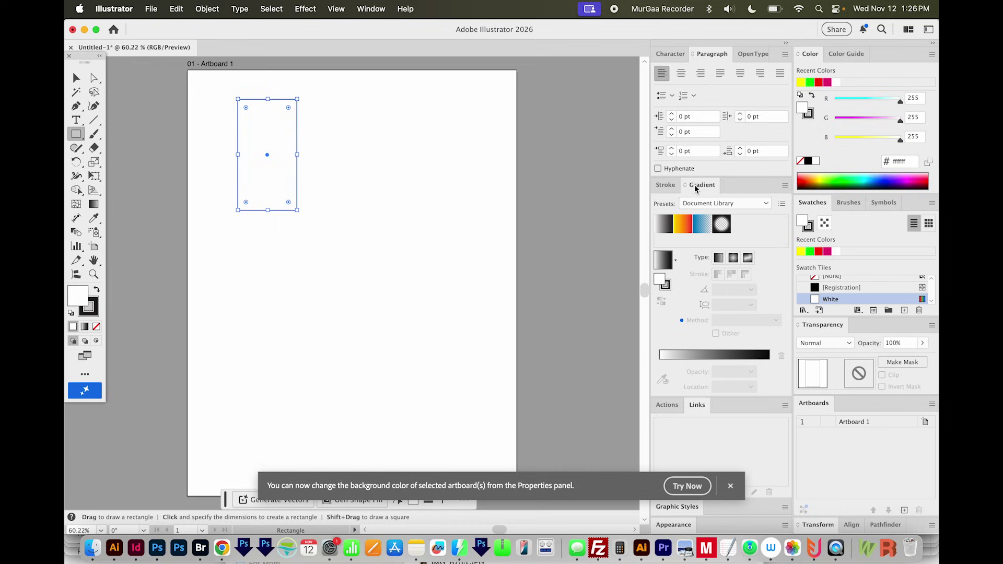
Step: Fill the selected rectangle with the white-to-black linear gradient and remove its stroke
click(368, 9)
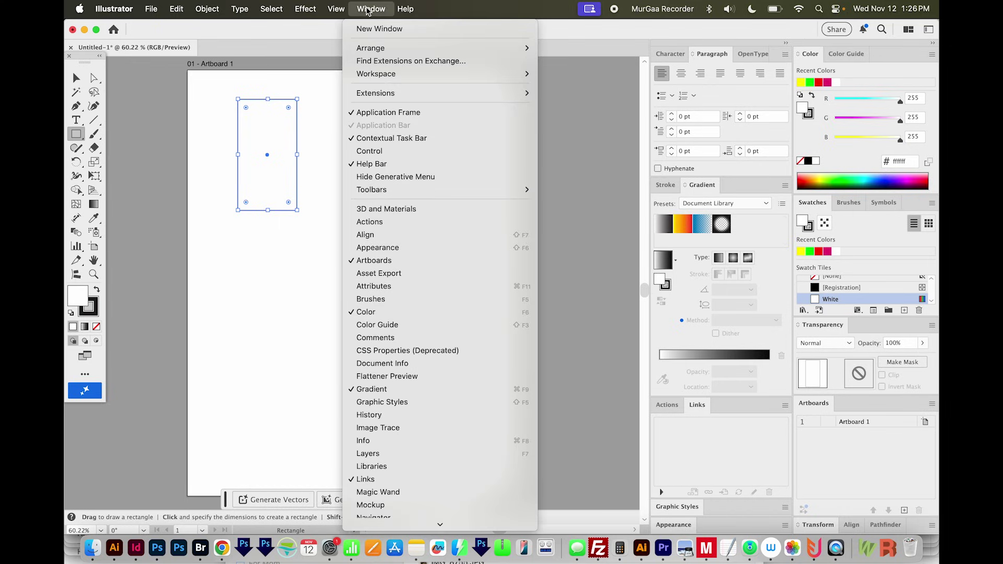
click(416, 388)
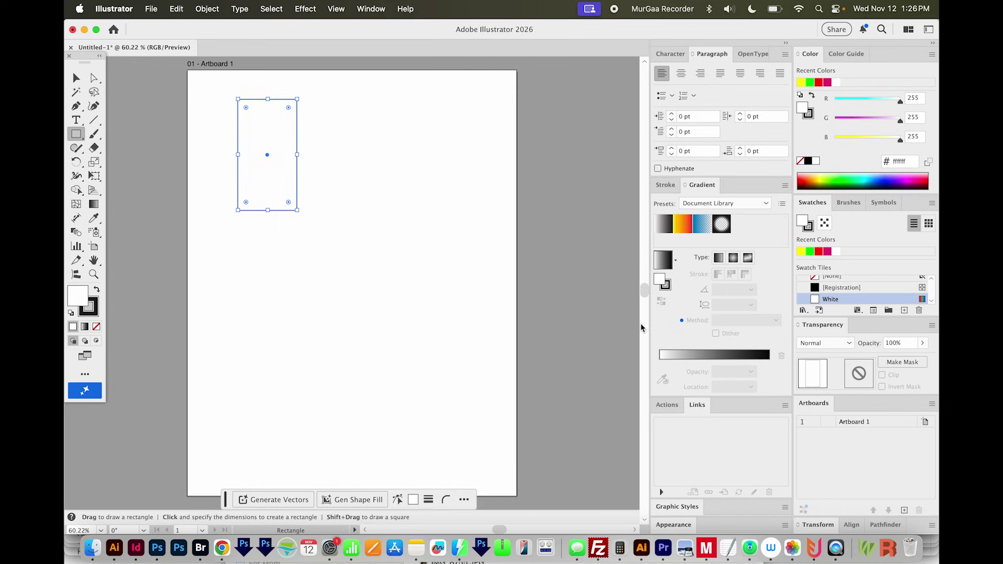
click(717, 356)
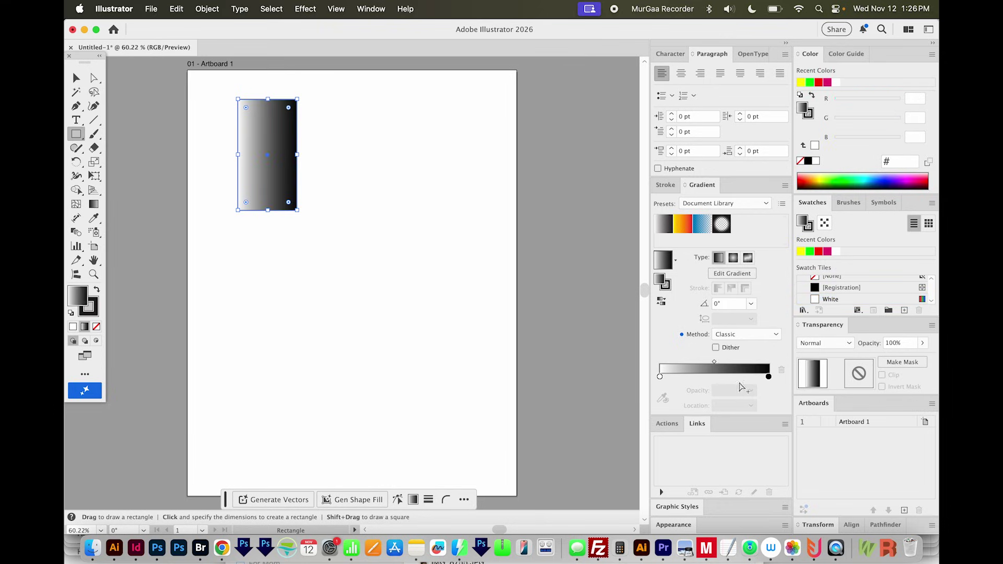
click(96, 314)
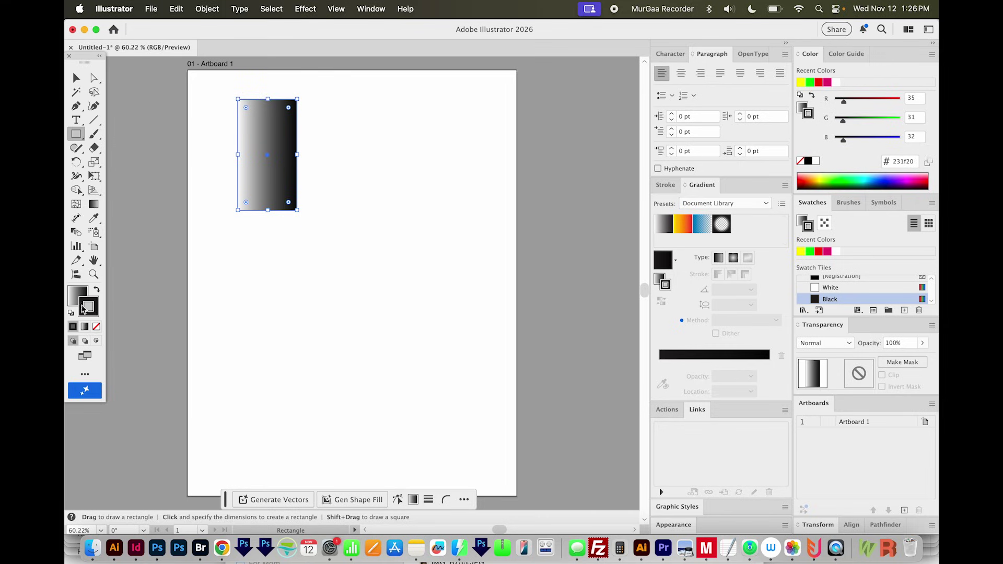
click(97, 328)
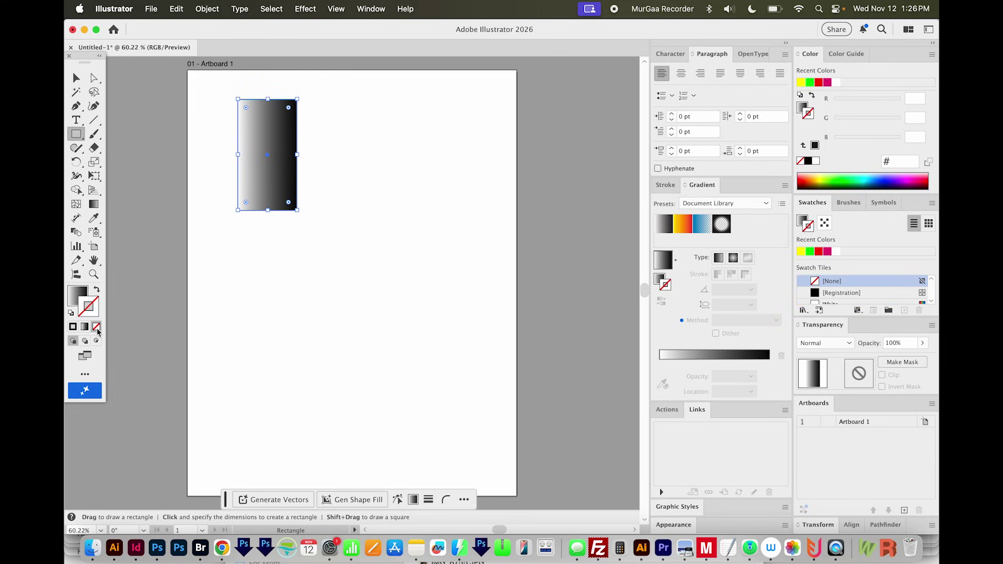
Step: Recolor the fill gradient's white stop green (7eff49) and add a yellow stop (efff32) at about 34%
click(81, 300)
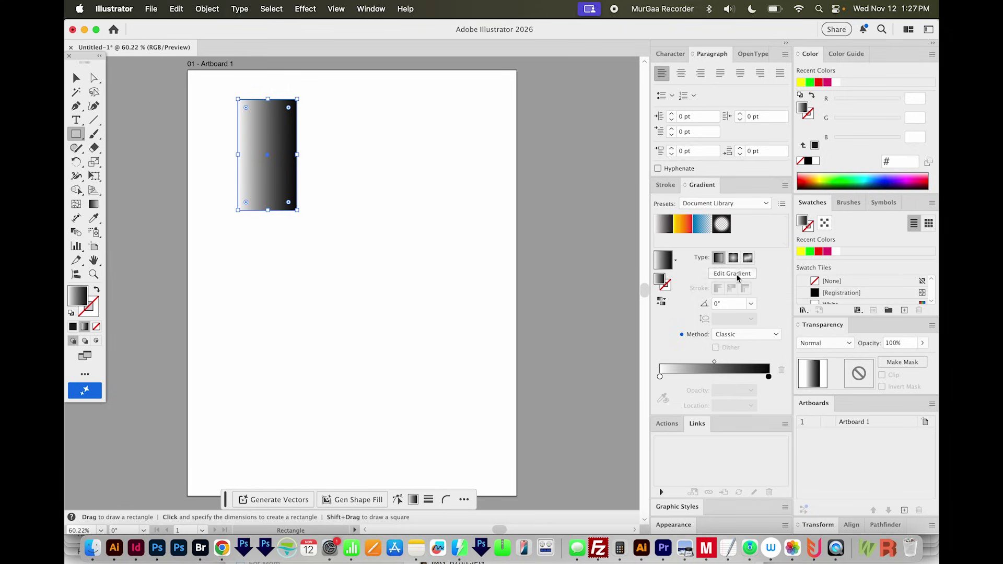
double_click(660, 377)
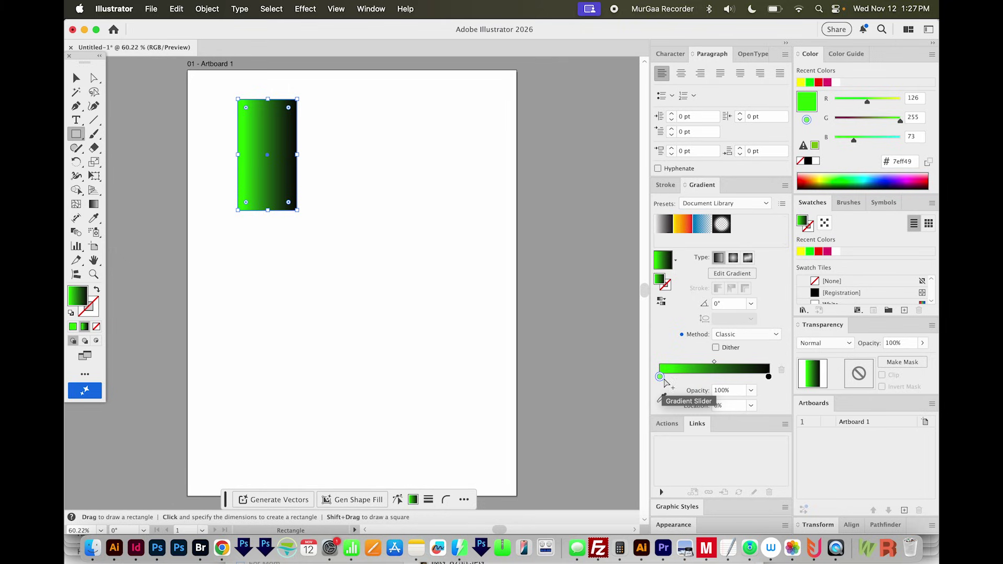
drag(662, 382, 700, 382)
click(819, 180)
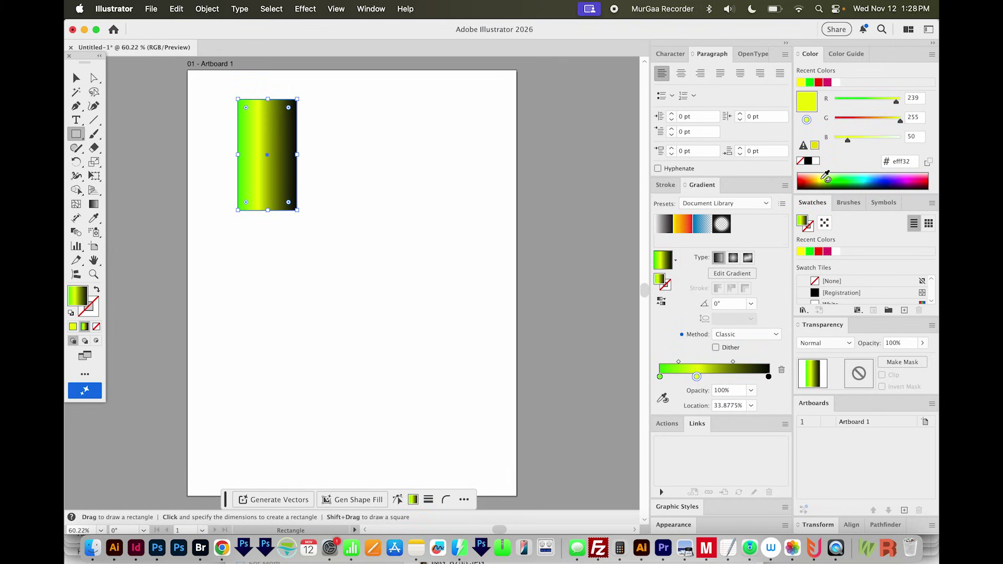
Step: Add a cyan stop (21f0ff) at about 71% and recolor the gradient's black end stop blue
drag(700, 378, 737, 378)
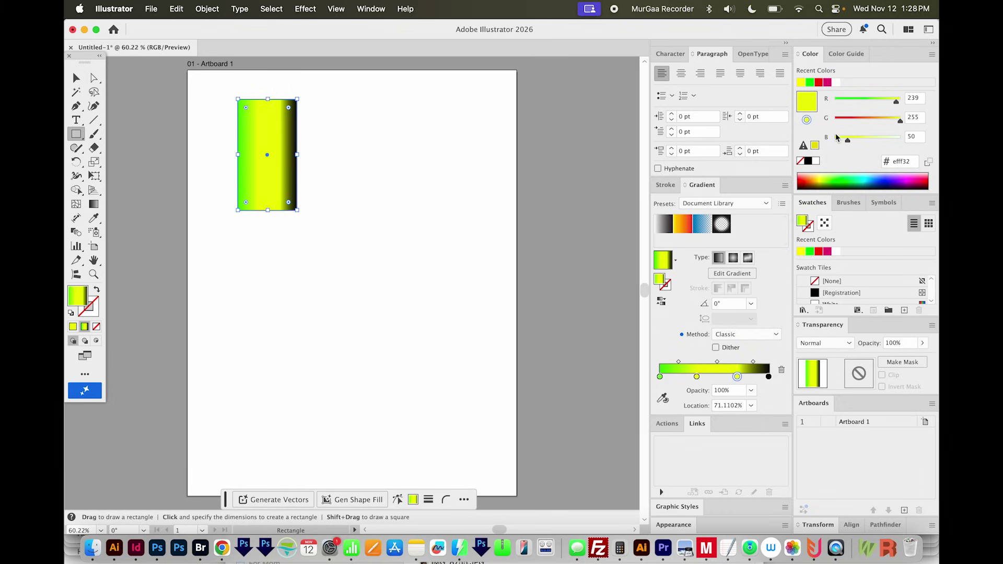
click(868, 177)
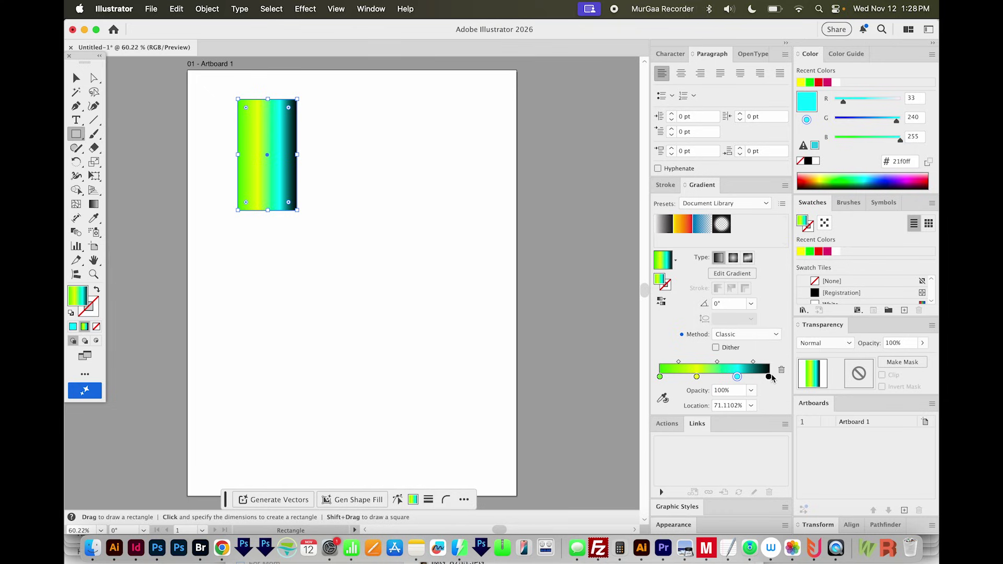
click(768, 377)
double_click(768, 377)
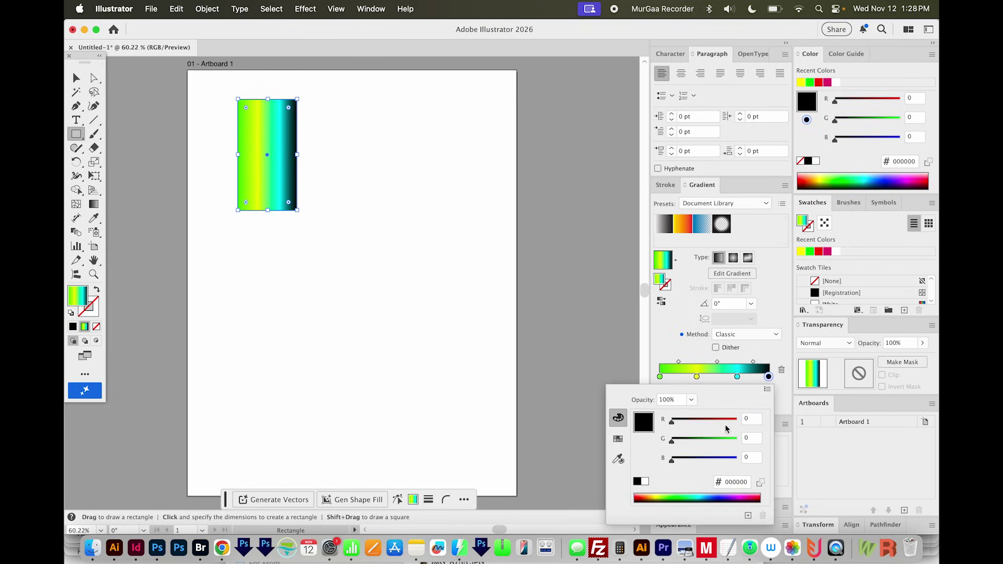
click(728, 459)
Step: Shift the cyan stop to about 65% and the midpoint between cyan and blue to about 67%
drag(737, 377, 731, 377)
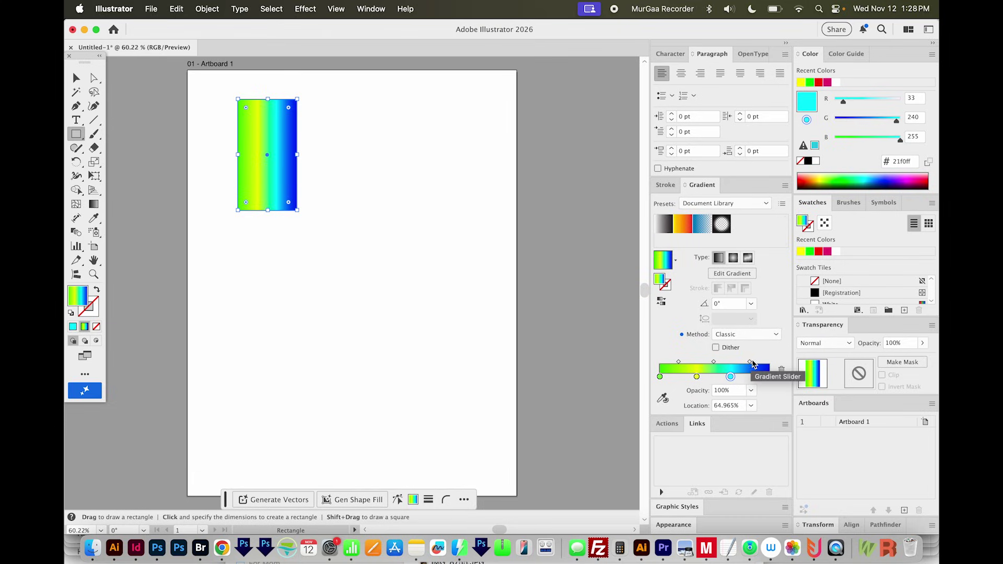
mouse_move(751, 364)
mouse_down()
mouse_move(737, 365)
mouse_move(760, 367)
mouse_up()
Step: Set the rectangle's gradient angle to 90° and reverse the gradient's colors
click(731, 304)
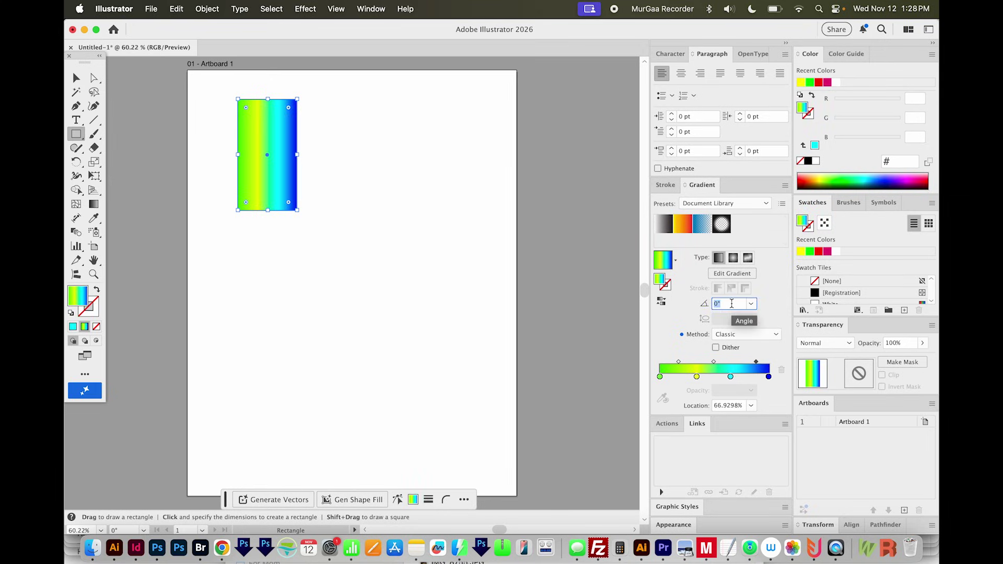
text(9)
key(Return)
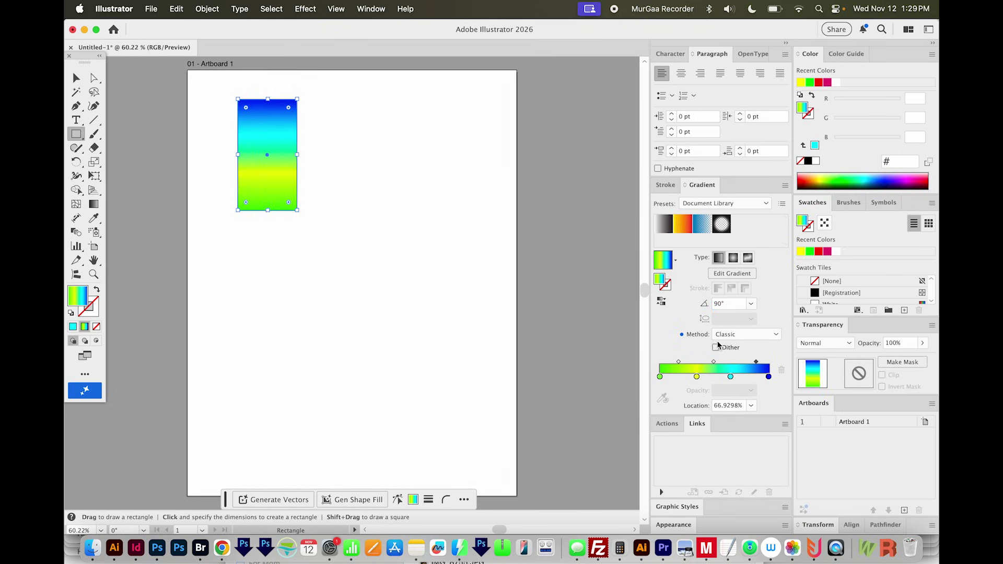
click(662, 304)
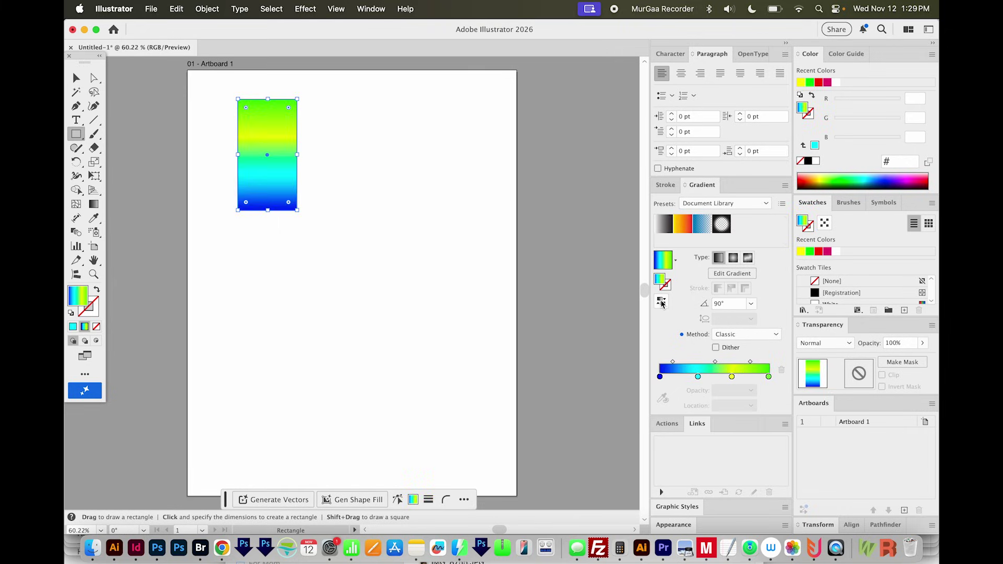
Step: Try the radial gradient type on the rectangle, return to linear and set the angle to 90°
click(734, 258)
click(718, 258)
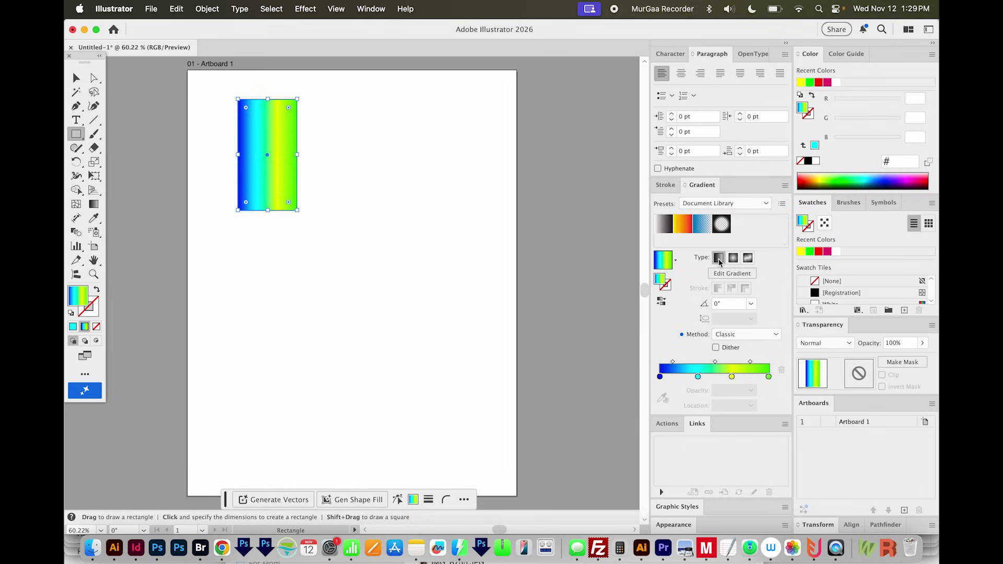
click(729, 303)
text(90)
key(Return)
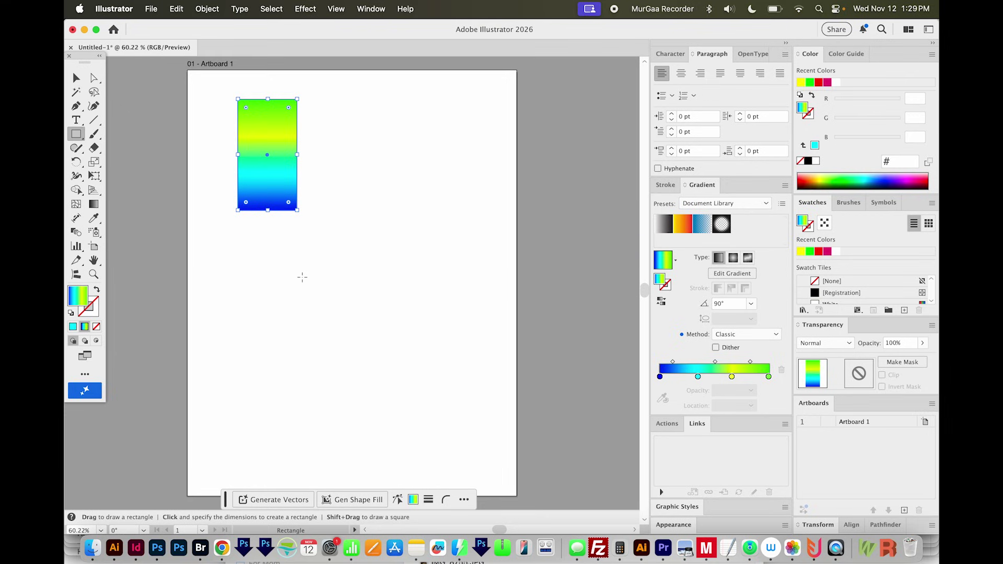
Step: Draw a wide rectangle below the first one with the same gradient and apply the Arc warp effect
drag(228, 263, 438, 354)
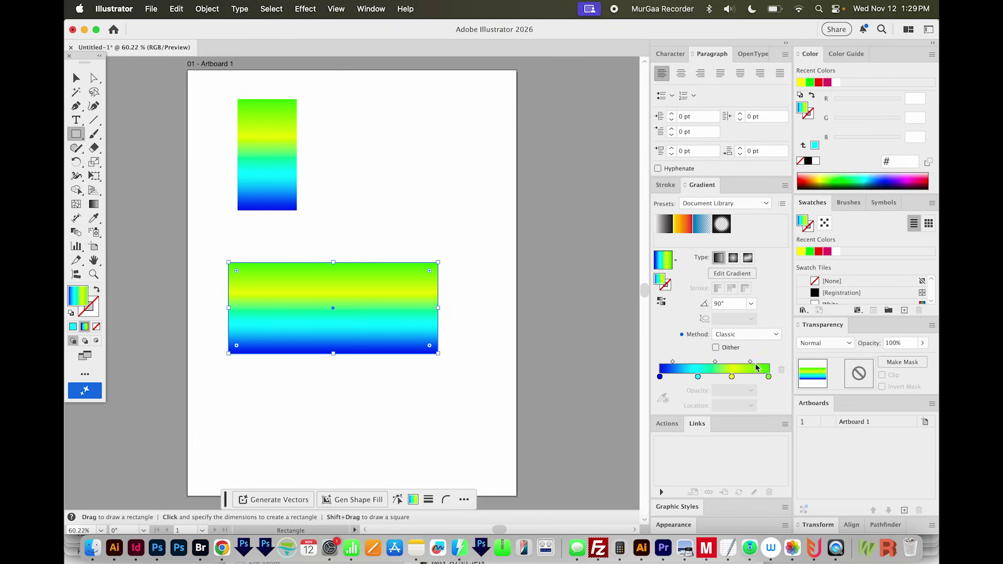
click(305, 9)
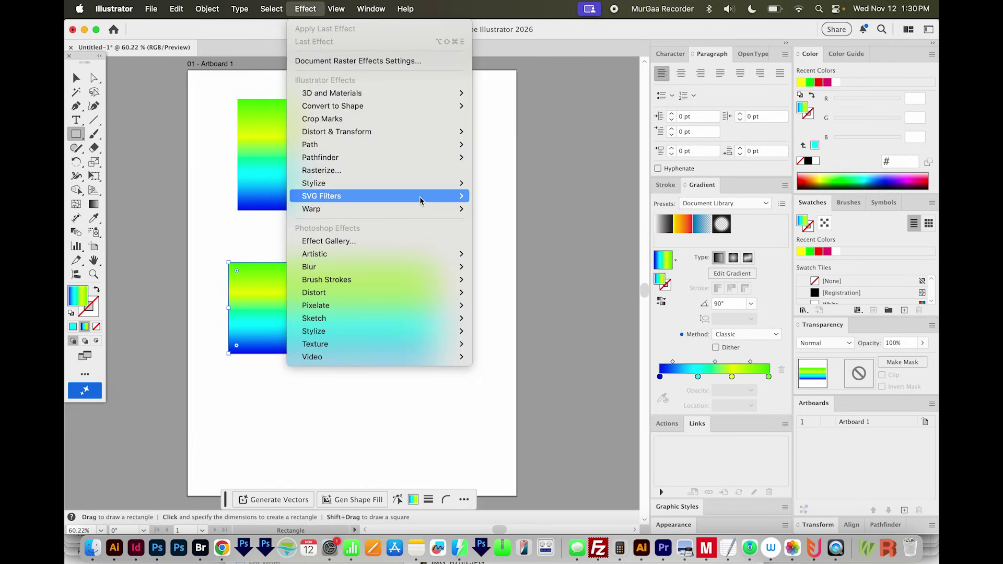
mouse_move(422, 211)
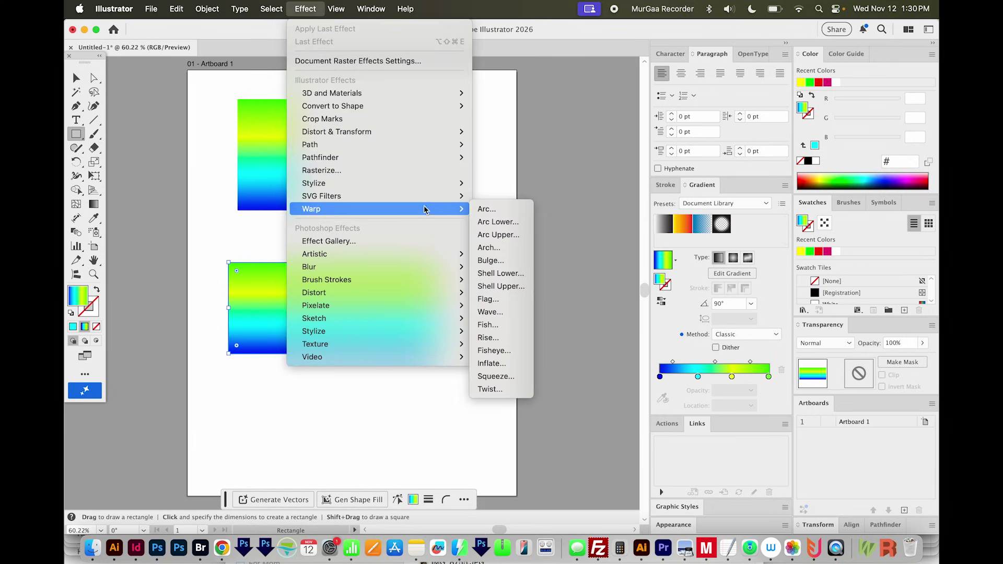
click(486, 209)
drag(629, 416, 621, 416)
click(687, 496)
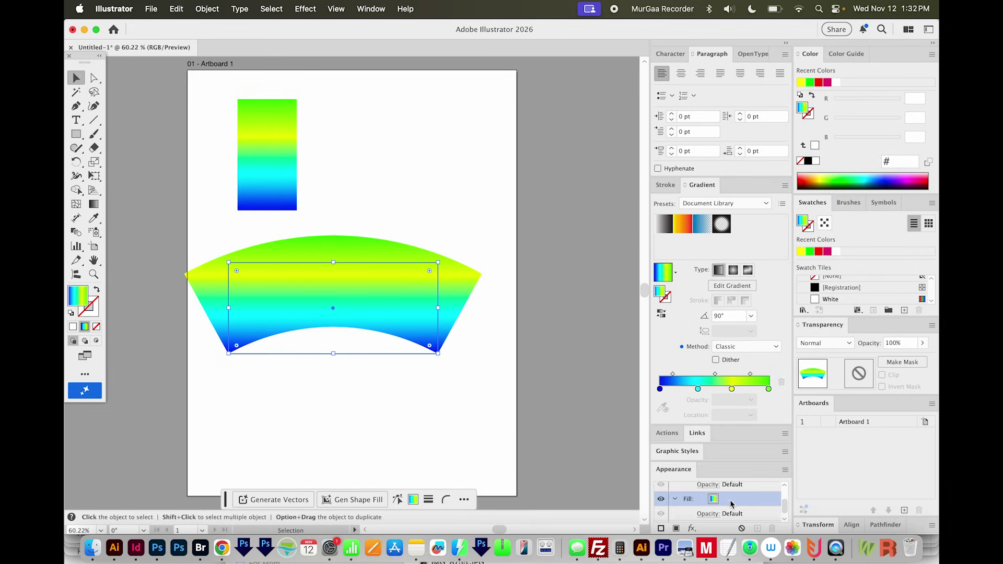
Step: Fill the arched shape with solid red (f30705) and move it slightly toward the artboard's center
click(819, 252)
drag(256, 262, 276, 257)
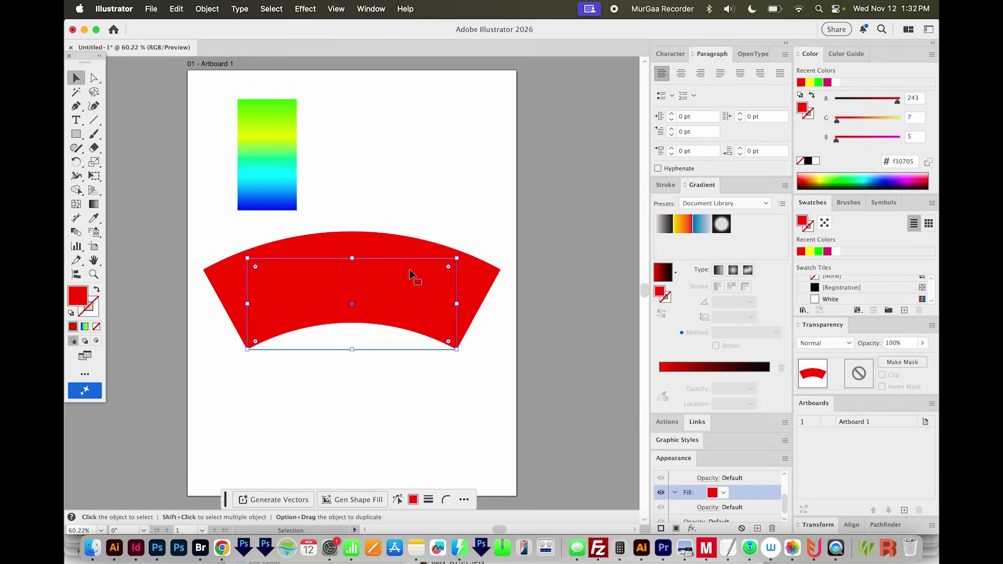
Step: Expand the arched shape's appearance and fill it with a freeform gradient using points
click(205, 11)
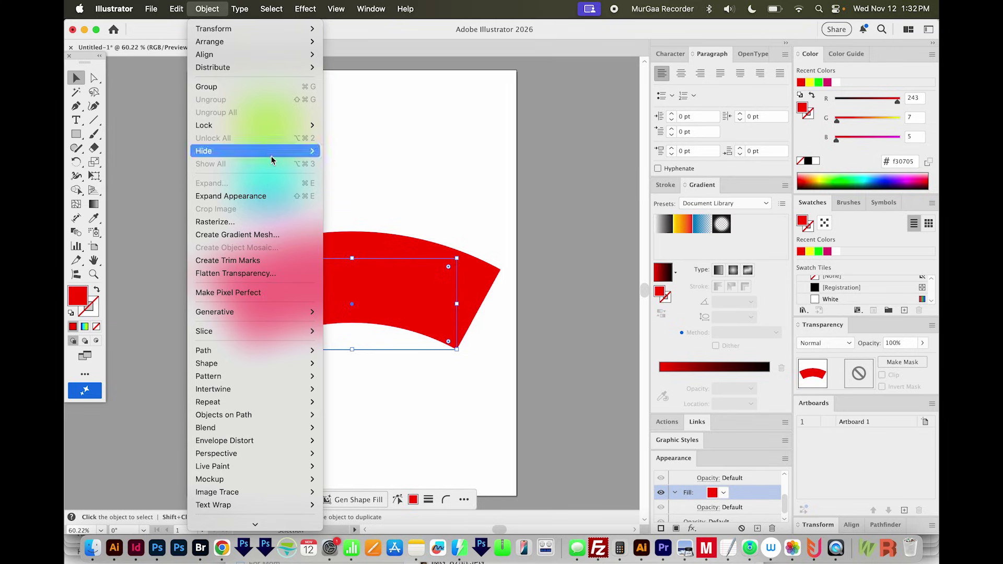
click(266, 196)
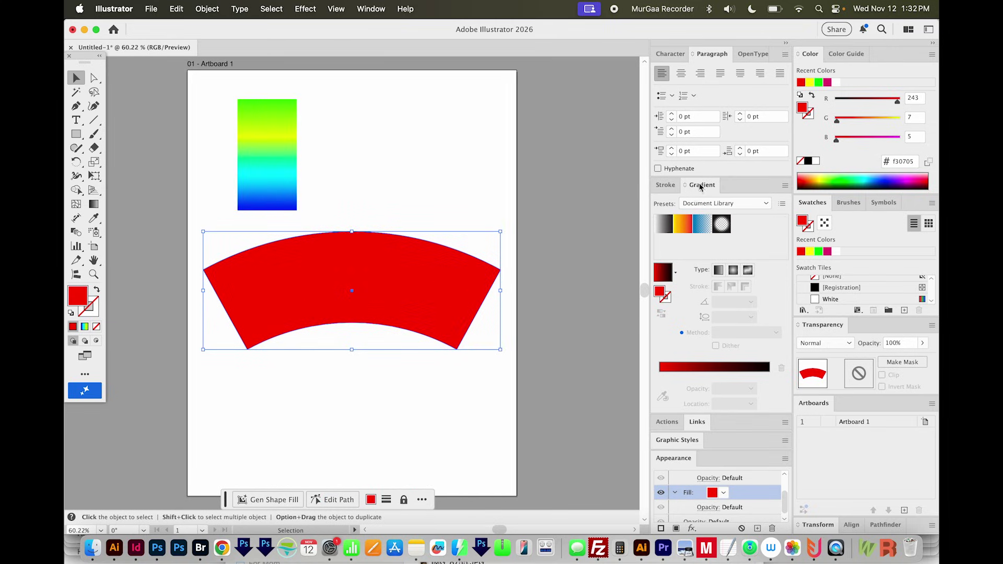
click(748, 269)
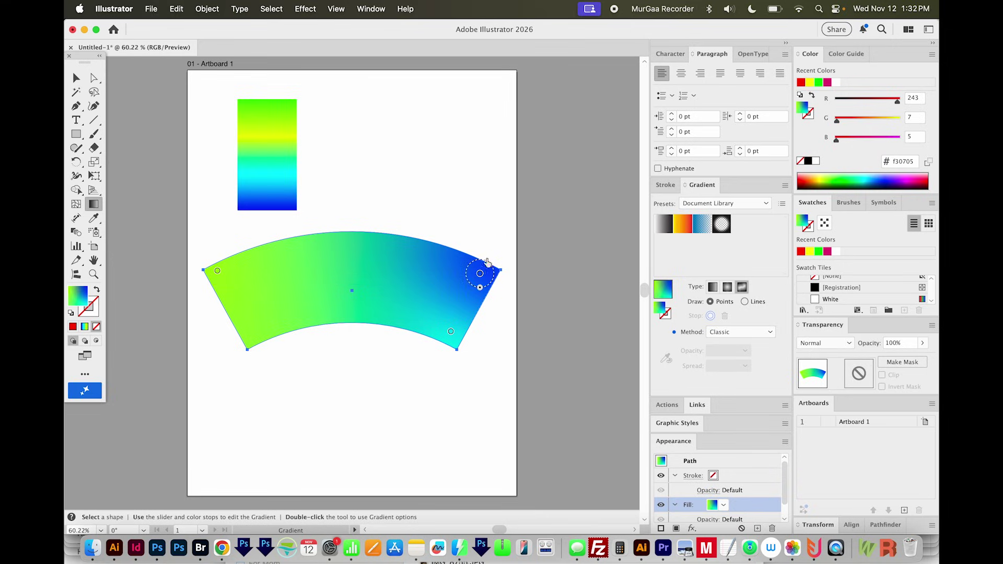
Step: Move the arch's blue color stop inward from the upper corner and recolor the cyan stop pink (ff5599)
click(479, 277)
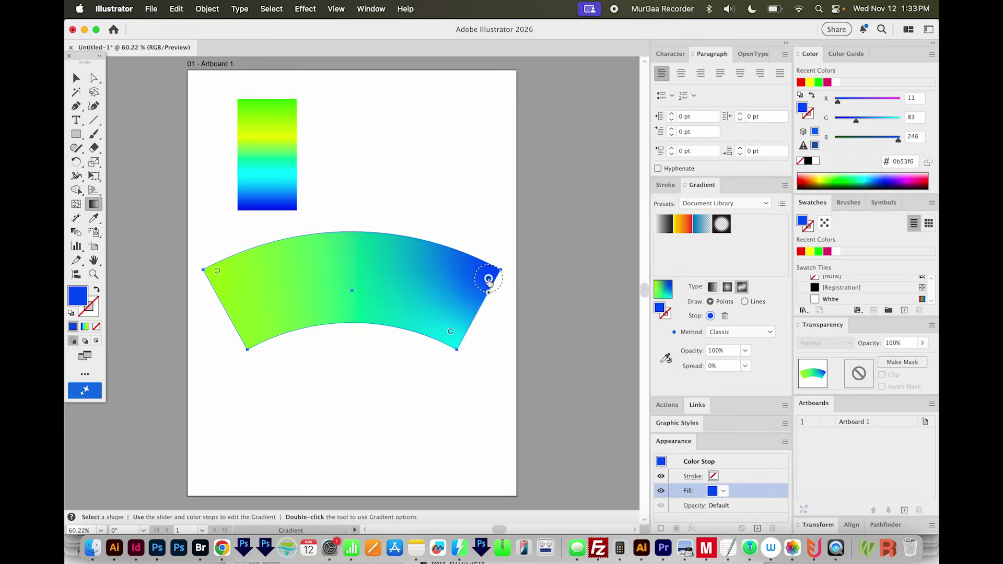
drag(479, 277, 461, 265)
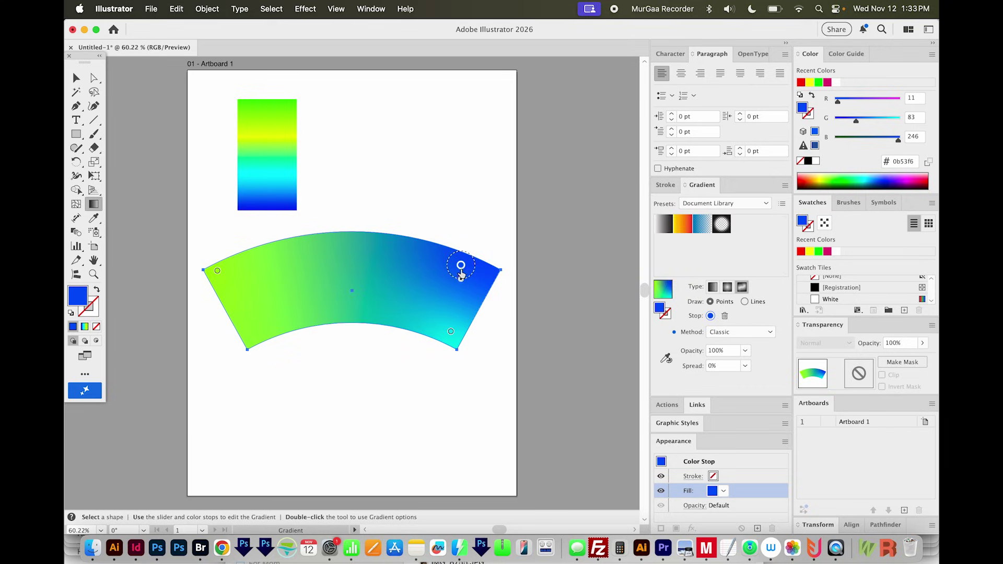
drag(463, 286, 466, 287)
click(450, 331)
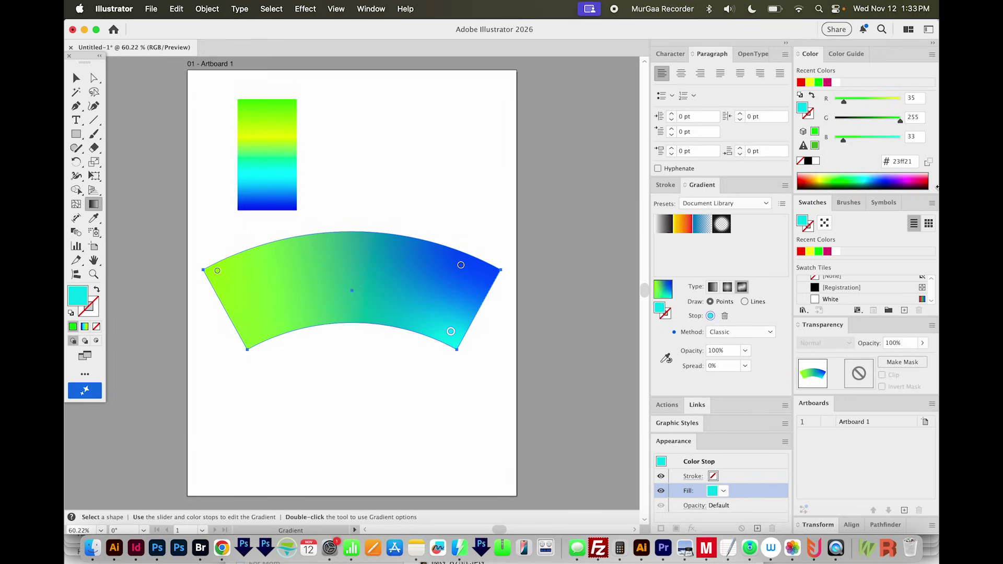
click(924, 176)
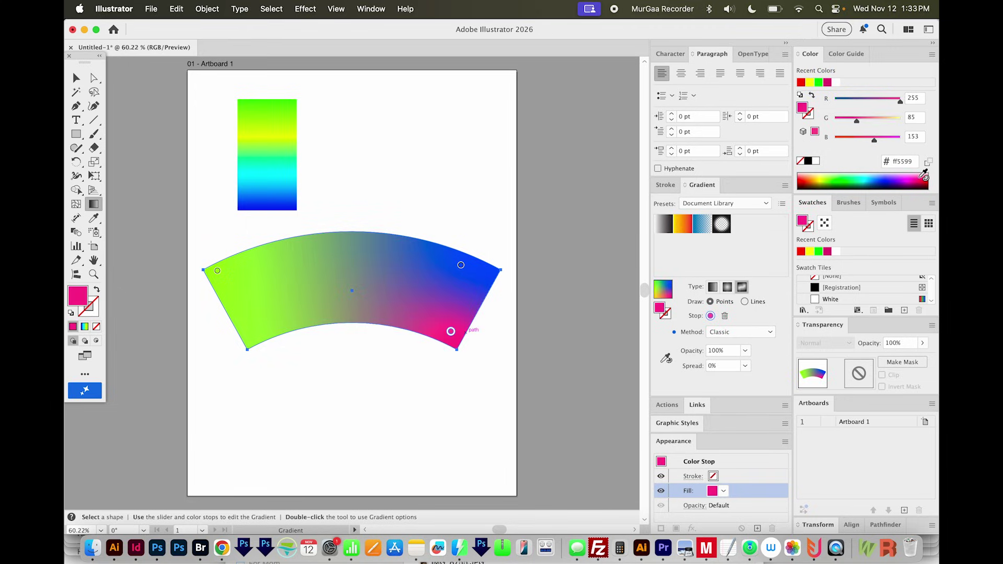
Step: Add a color stop near the arch's lower-left corner and color it with the yellow swatch
click(255, 328)
double_click(256, 327)
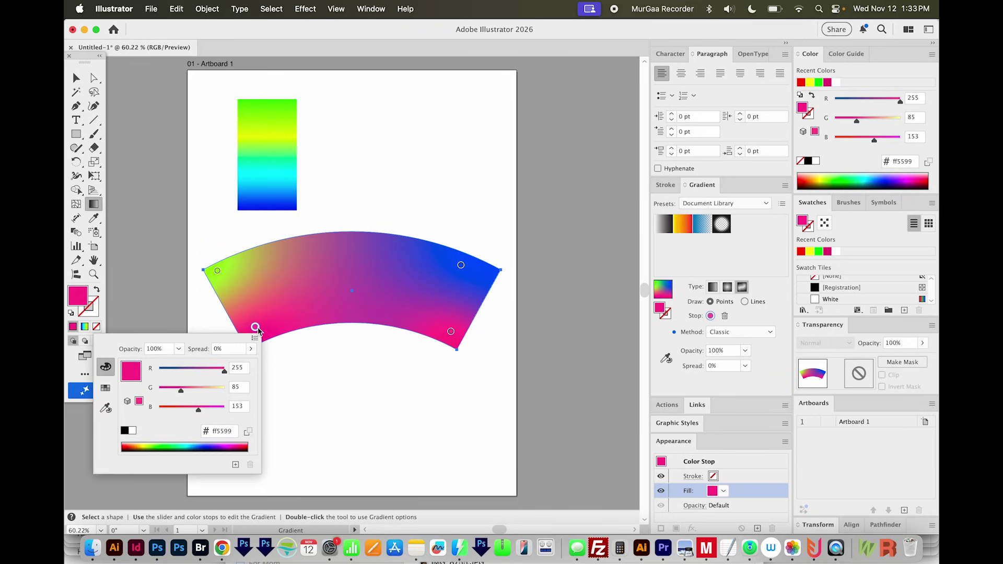
drag(183, 393, 203, 394)
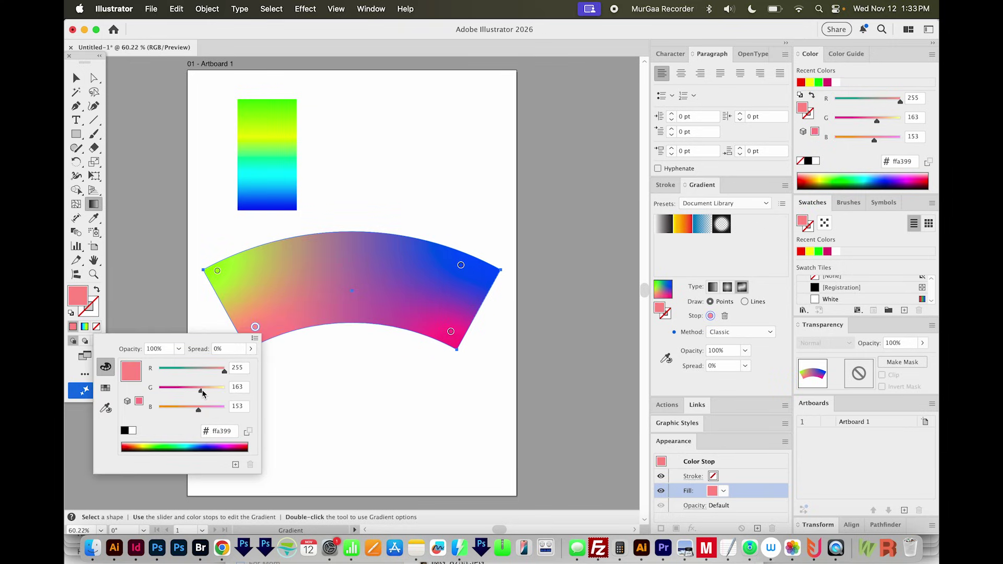
click(107, 390)
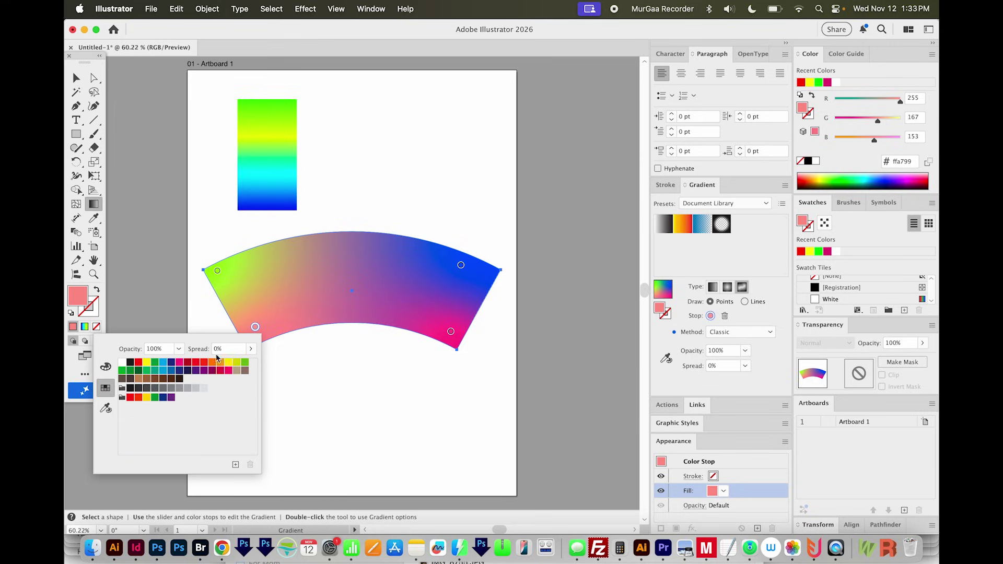
click(147, 362)
Step: Recolor the arch's green stop with the orange swatch (f7941d) and move it near the upper middle of the shape
double_click(218, 270)
click(183, 308)
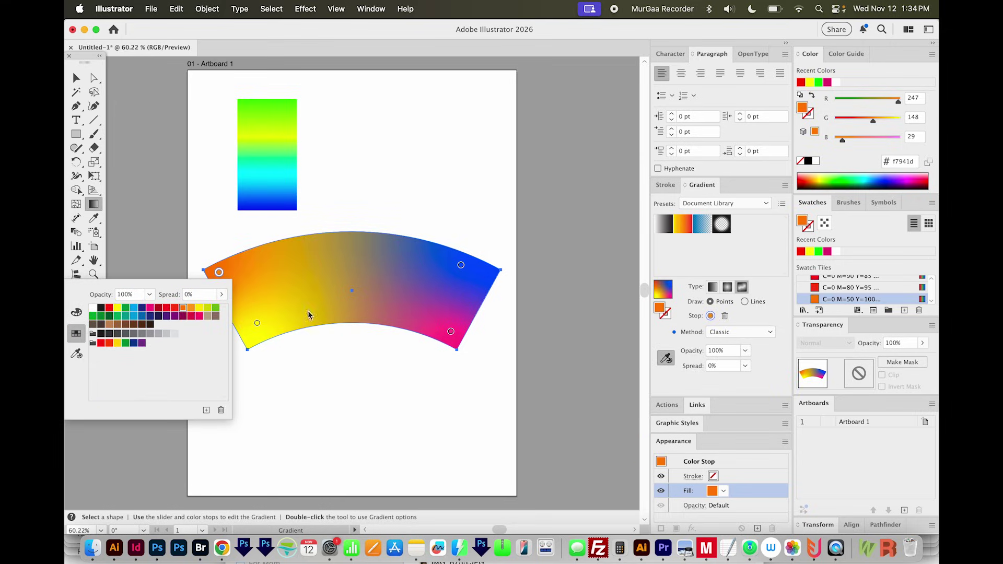
drag(219, 272, 327, 251)
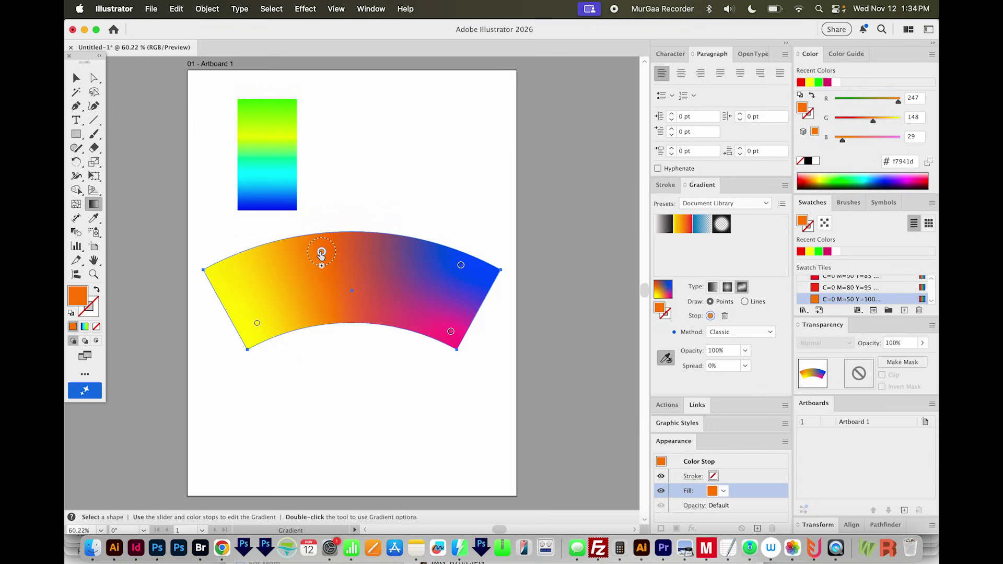
key(v)
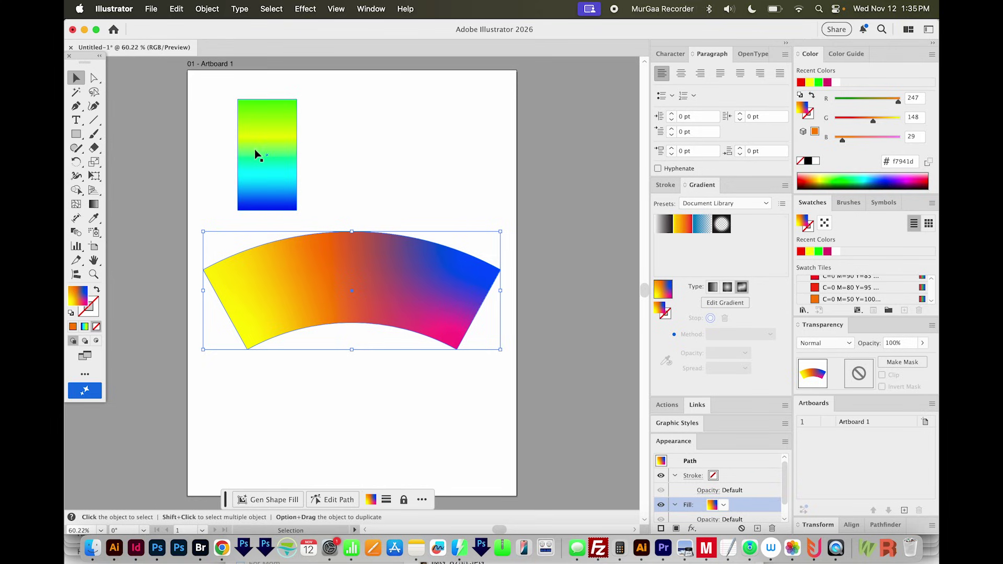
Step: Add a magenta (dd0082) color stop near the middle of the arch's freeform gradient
click(393, 225)
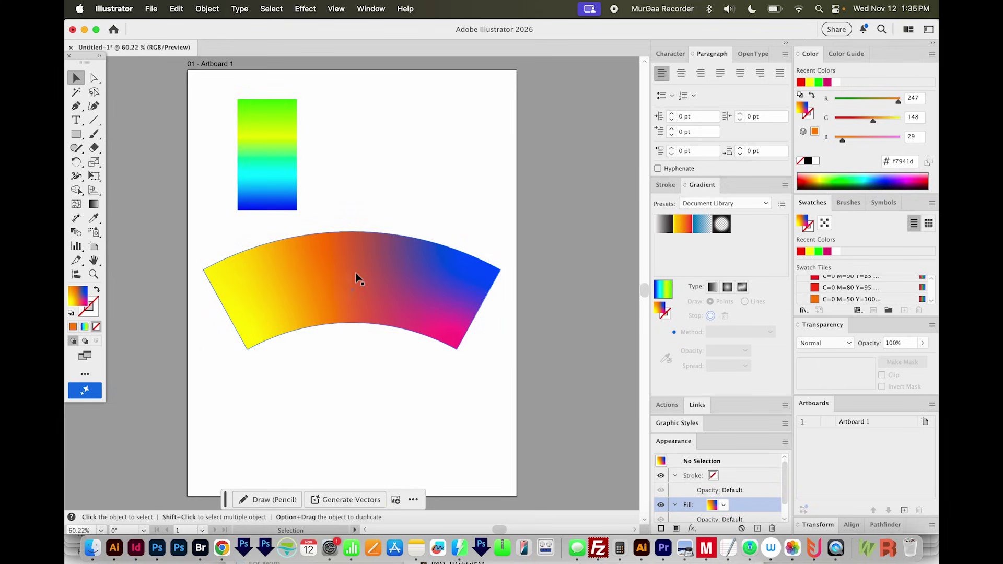
click(346, 279)
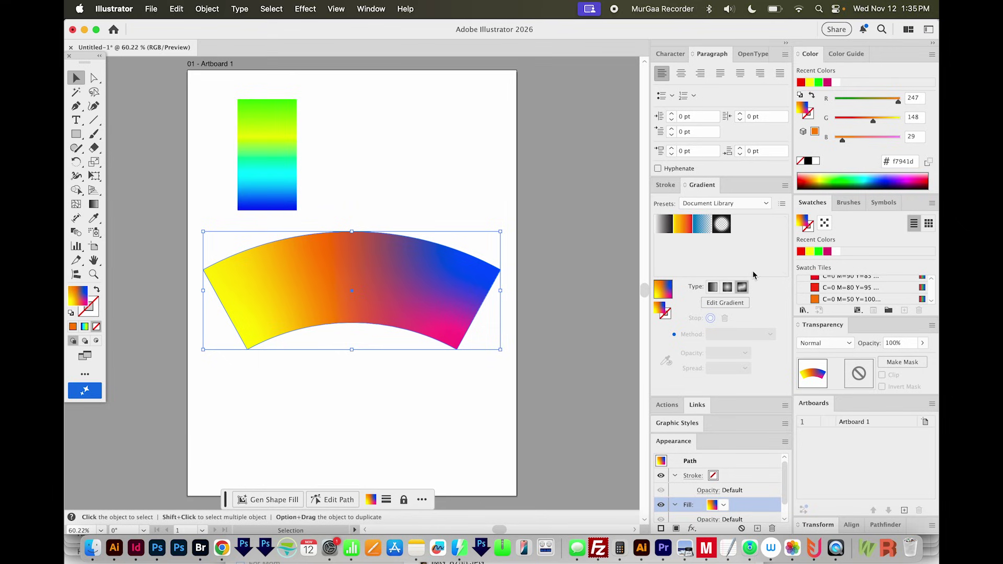
click(729, 303)
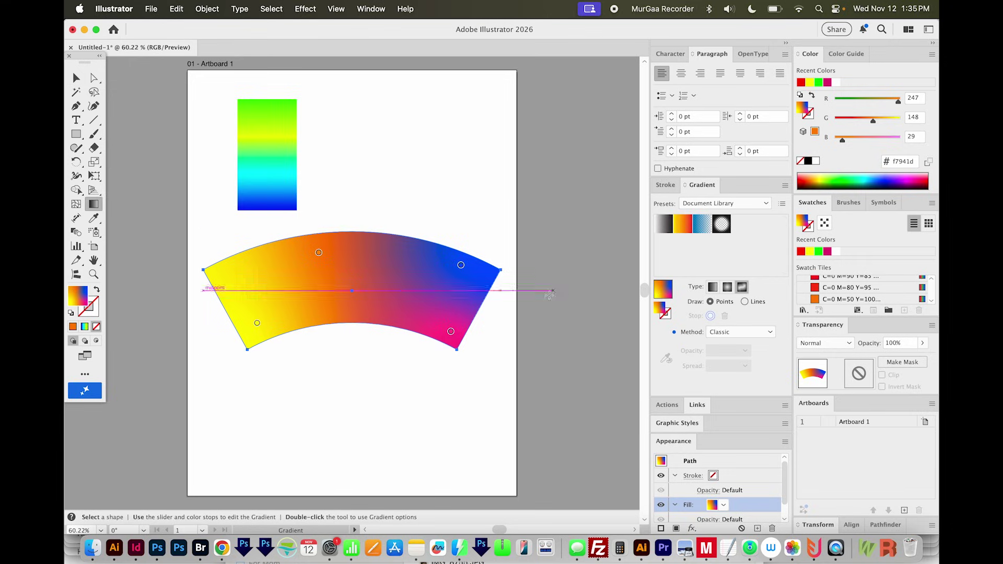
click(334, 289)
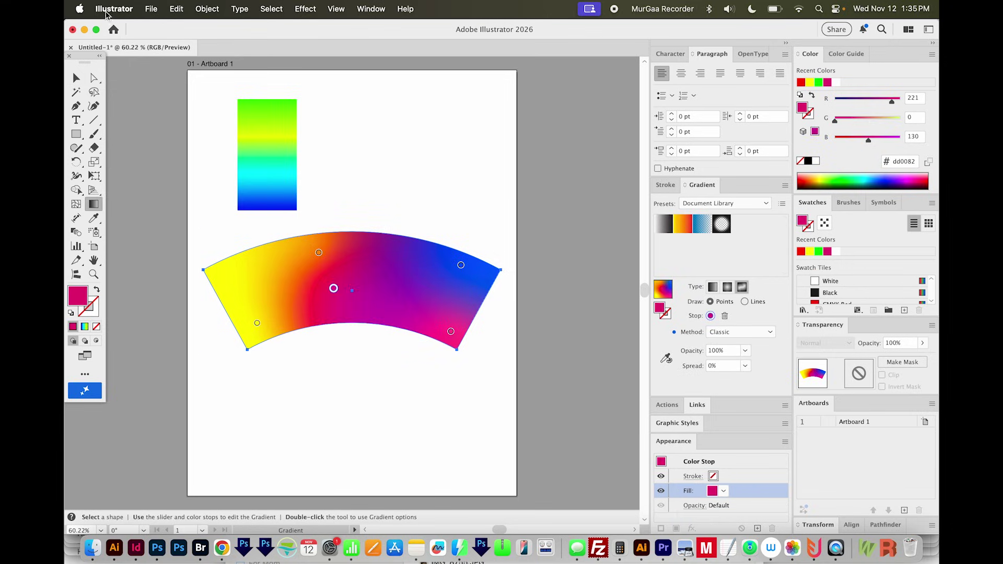
click(76, 78)
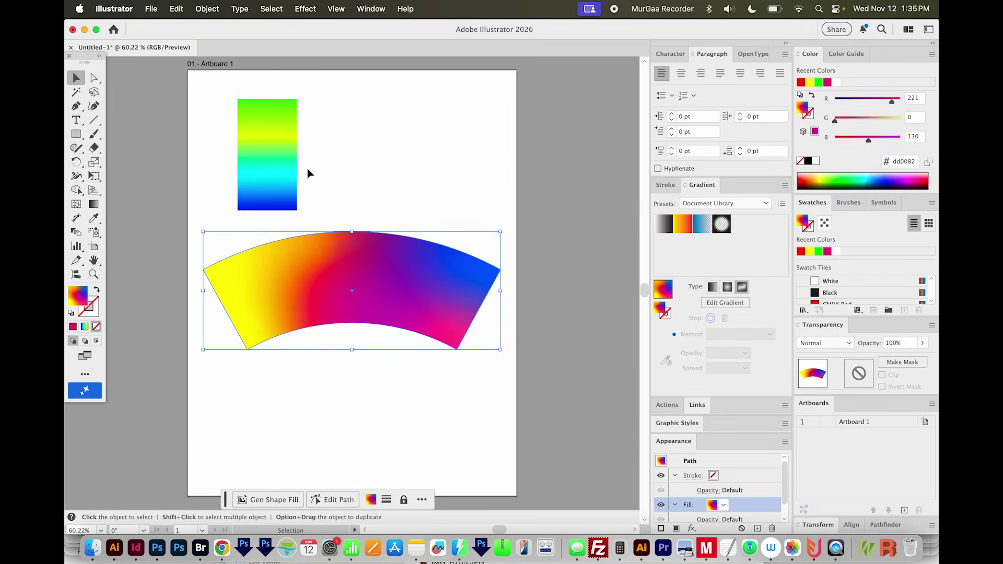
Step: Duplicate the gradient rectangle and place the copy above the right part of the arch
click(255, 183)
key(super+c)
key(super+v)
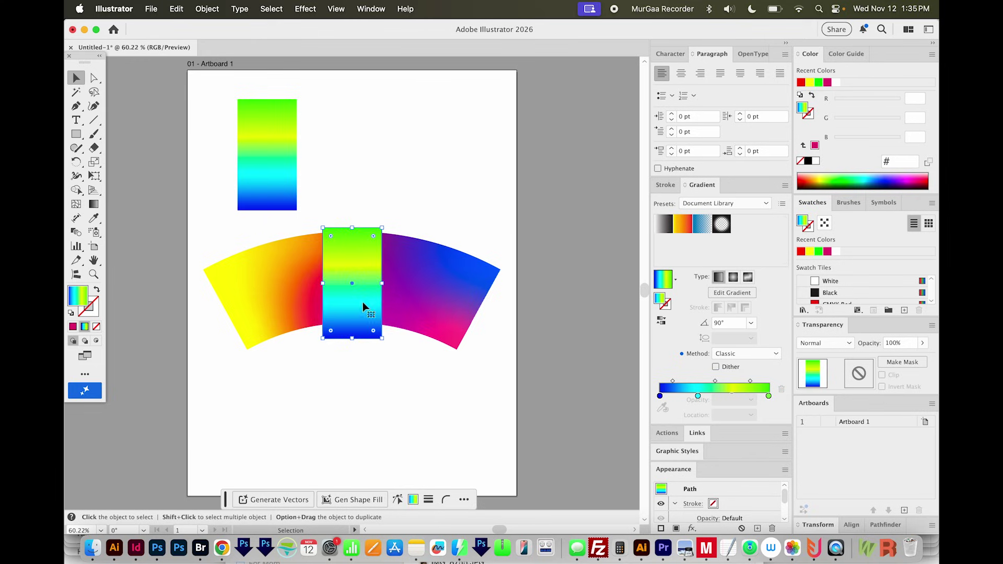
drag(364, 308, 430, 202)
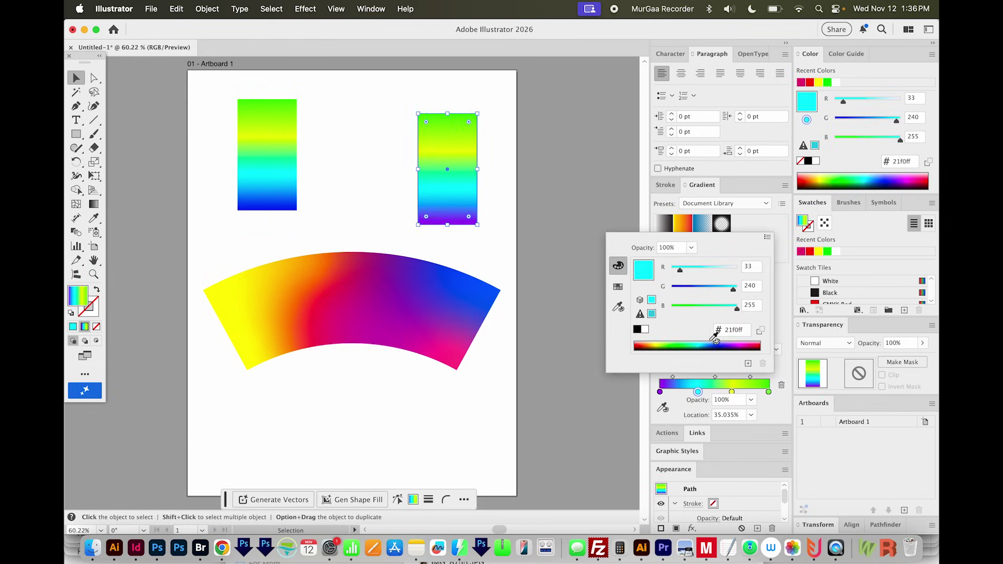
Step: Recolor the rectangle copy's cyan gradient stop light blue (21a9ff) and its yellow stop red
drag(732, 291, 715, 293)
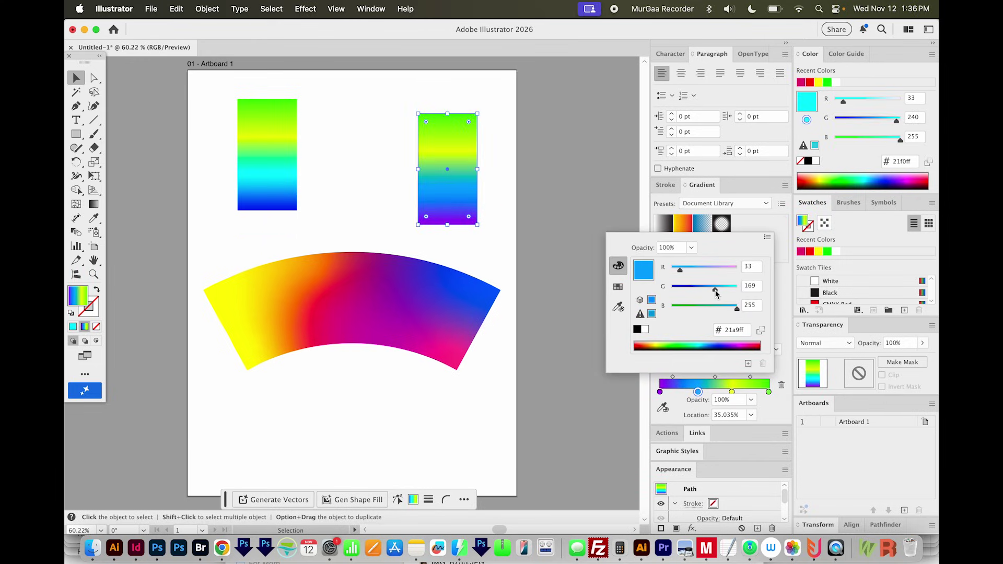
click(731, 391)
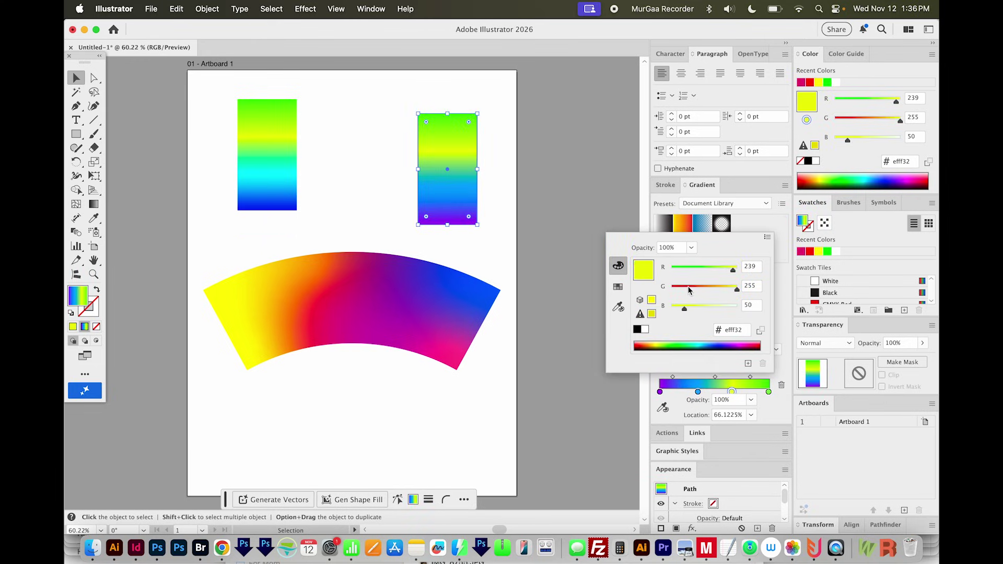
click(757, 346)
Step: Recolor the copy's green gradient stop yellow (ffff0b) and reverse the gradient's direction
double_click(768, 391)
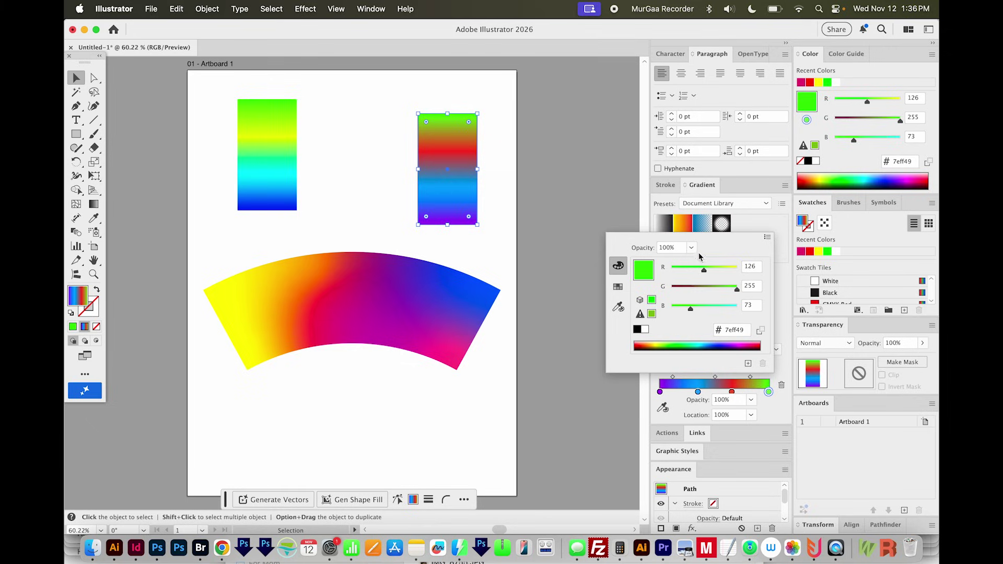
drag(708, 270, 736, 269)
drag(690, 308, 674, 313)
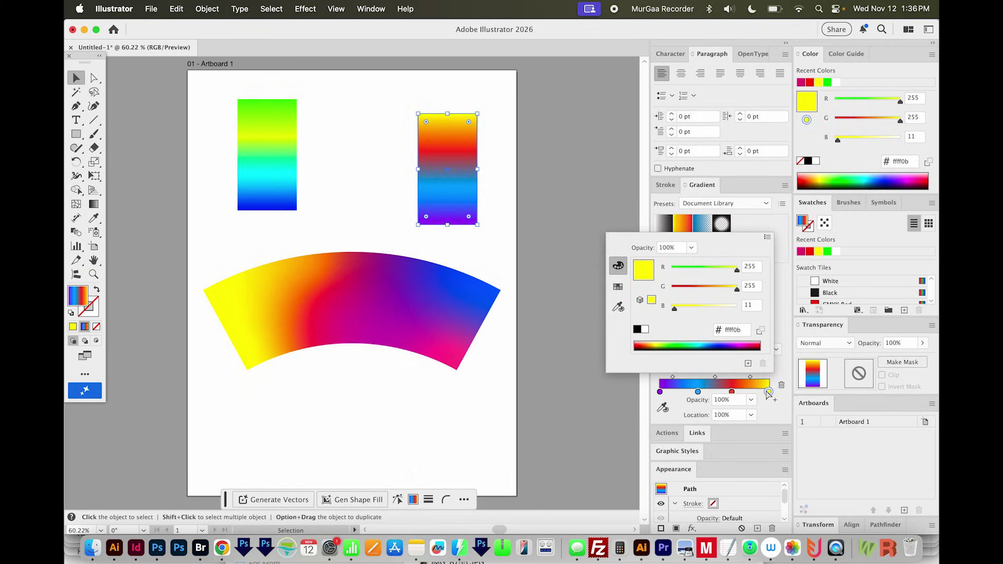
click(767, 392)
click(659, 318)
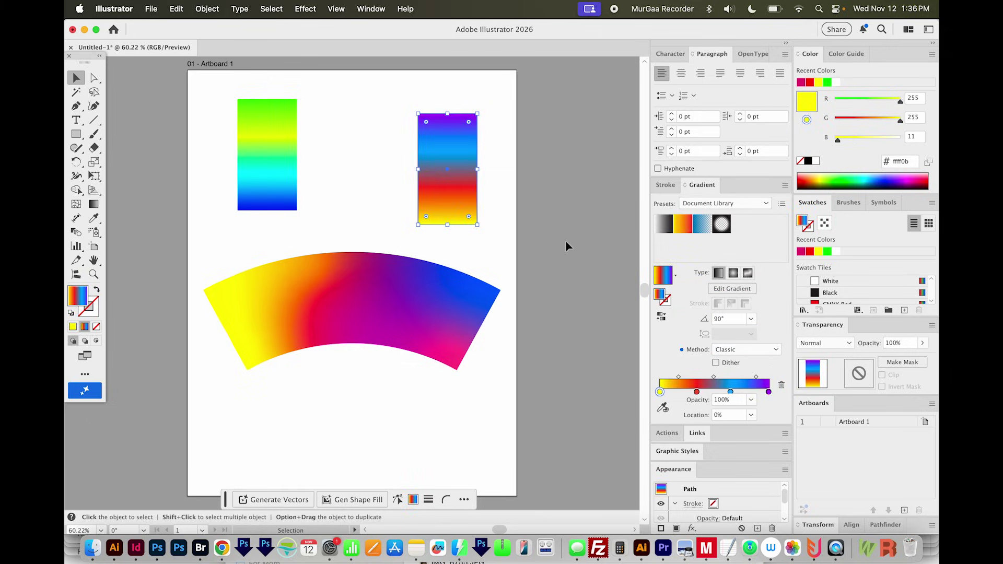
Step: Select both gradient rectangles and set the blend spacing to Specified Steps with 50 steps
drag(451, 192, 455, 210)
drag(535, 116, 274, 180)
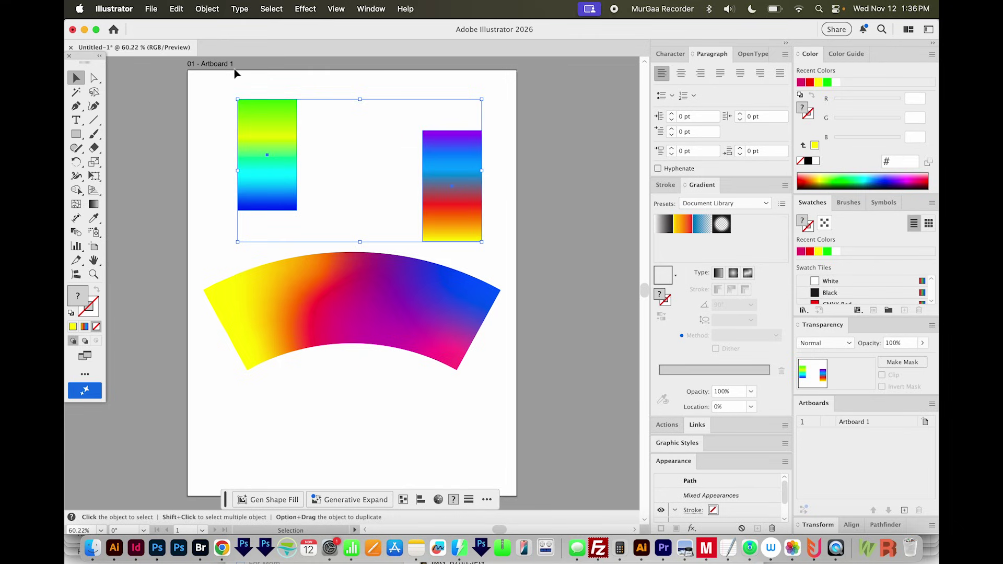
click(207, 9)
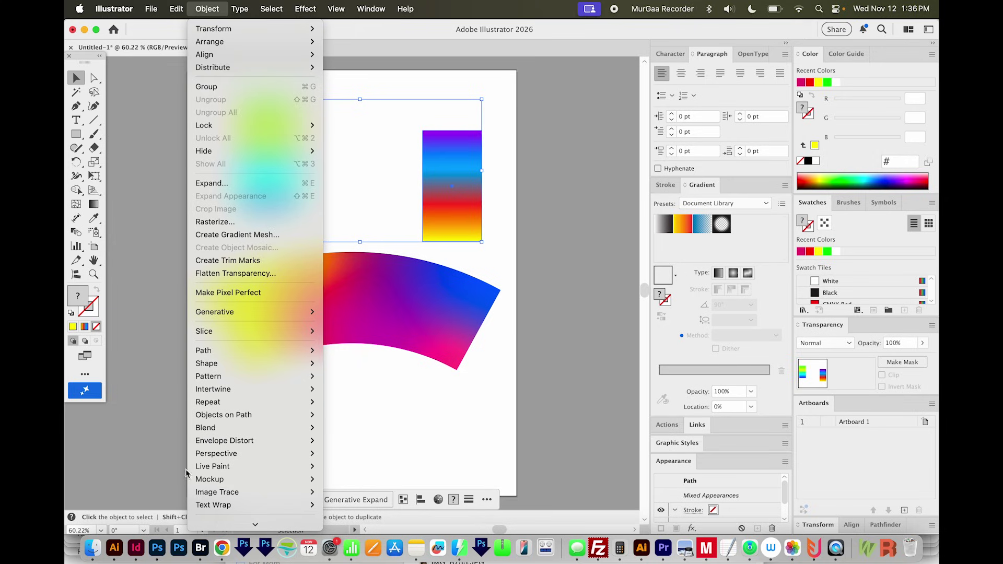
mouse_move(266, 428)
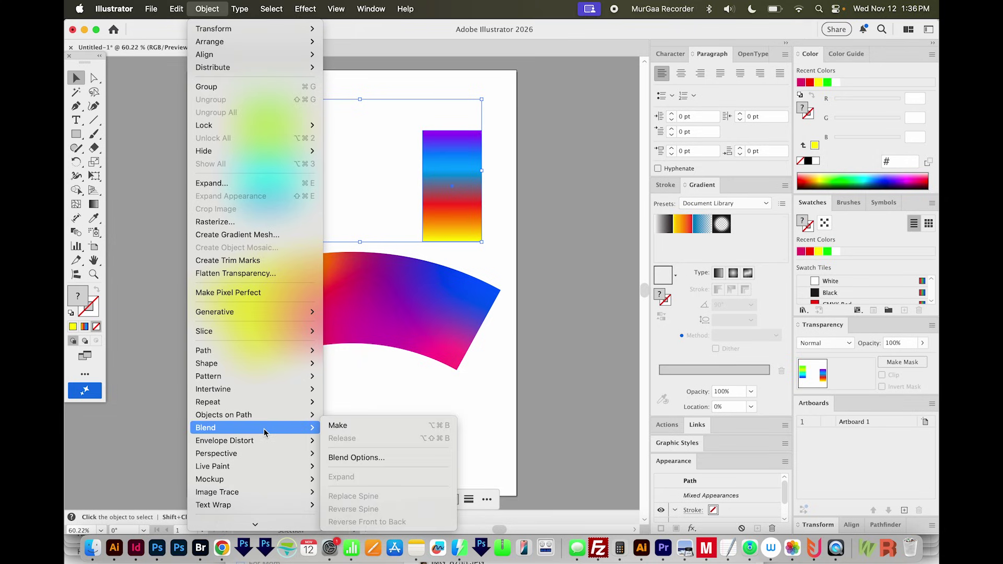
click(373, 459)
drag(776, 440, 510, 267)
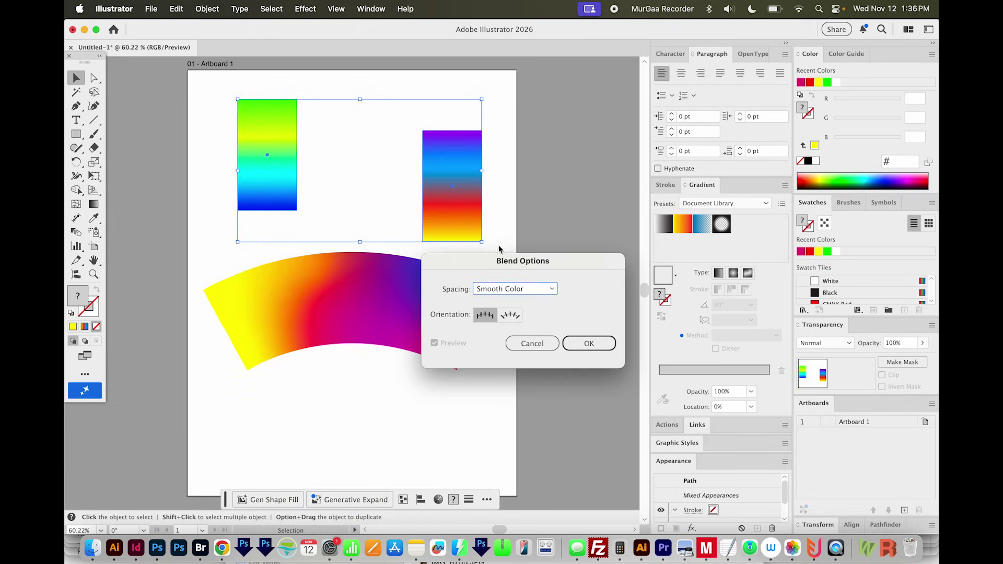
click(534, 294)
click(506, 314)
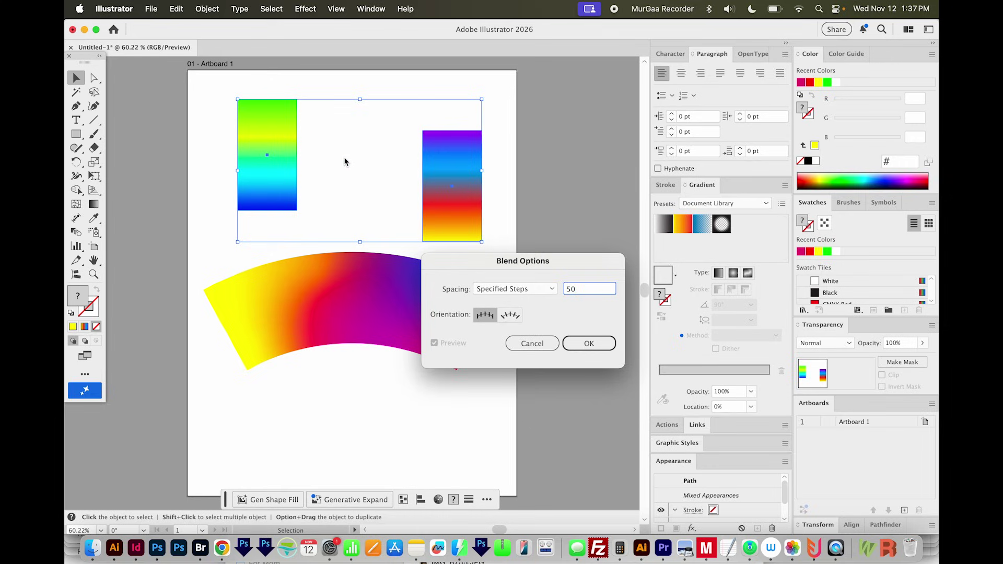
click(589, 345)
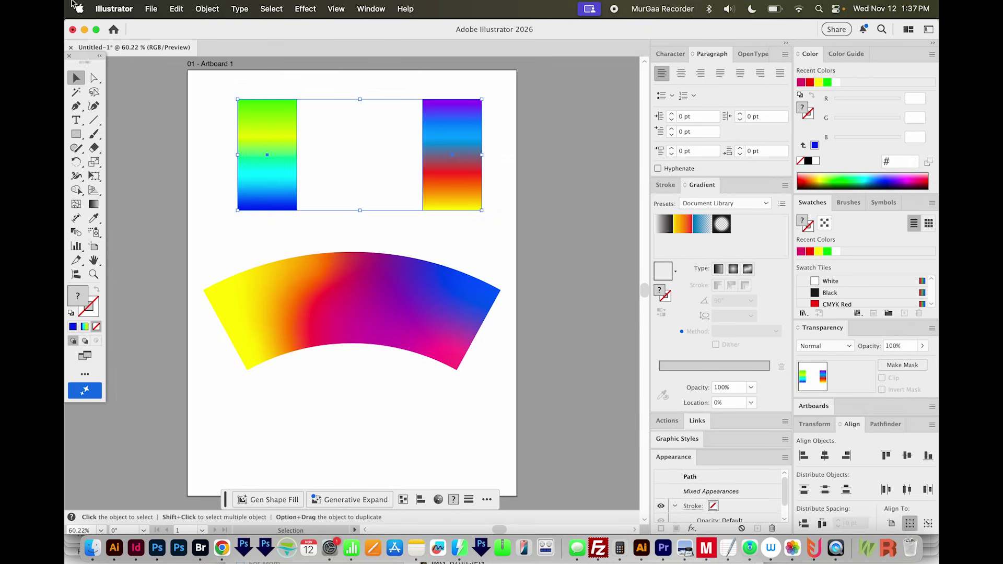
Step: Try blending the two gradient rectangles with 50 steps, inspect the transition up close, and undo the blend
click(208, 9)
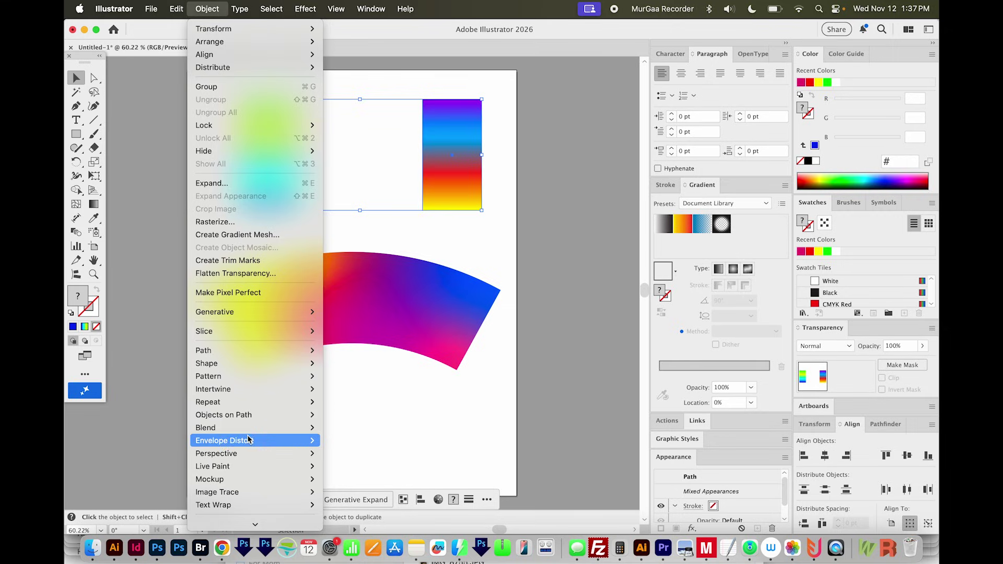
mouse_move(268, 428)
click(353, 425)
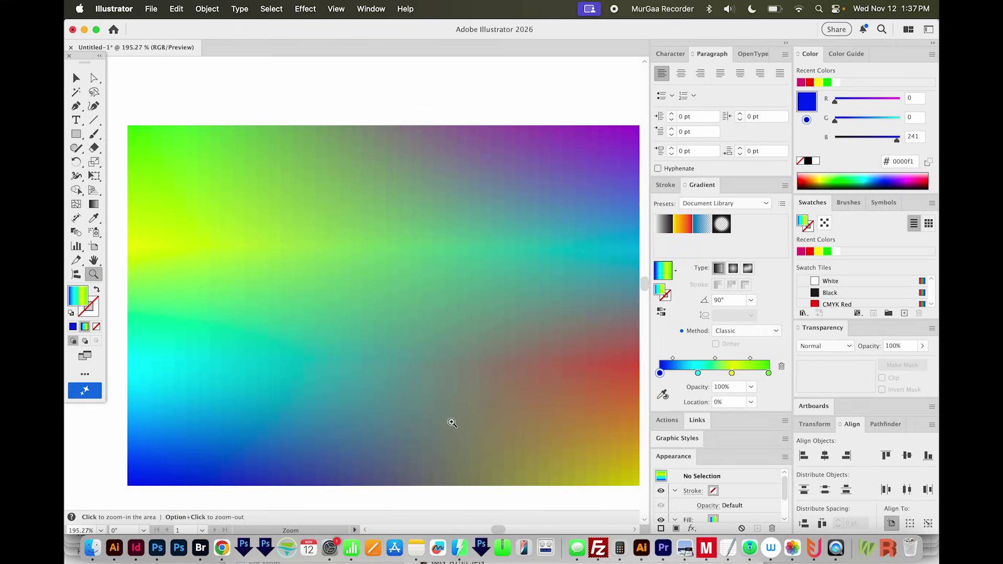
drag(385, 226, 550, 250)
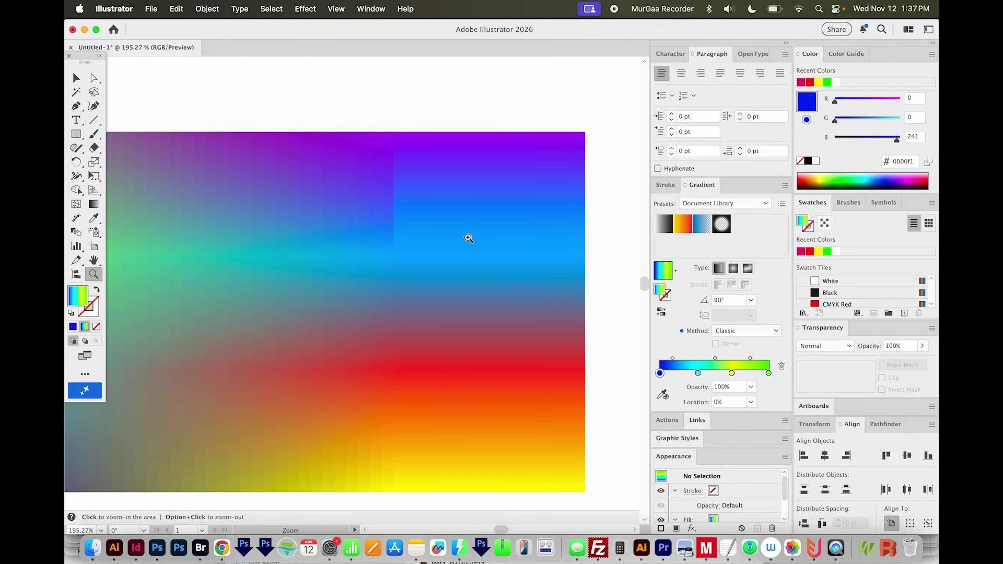
drag(325, 276, 440, 164)
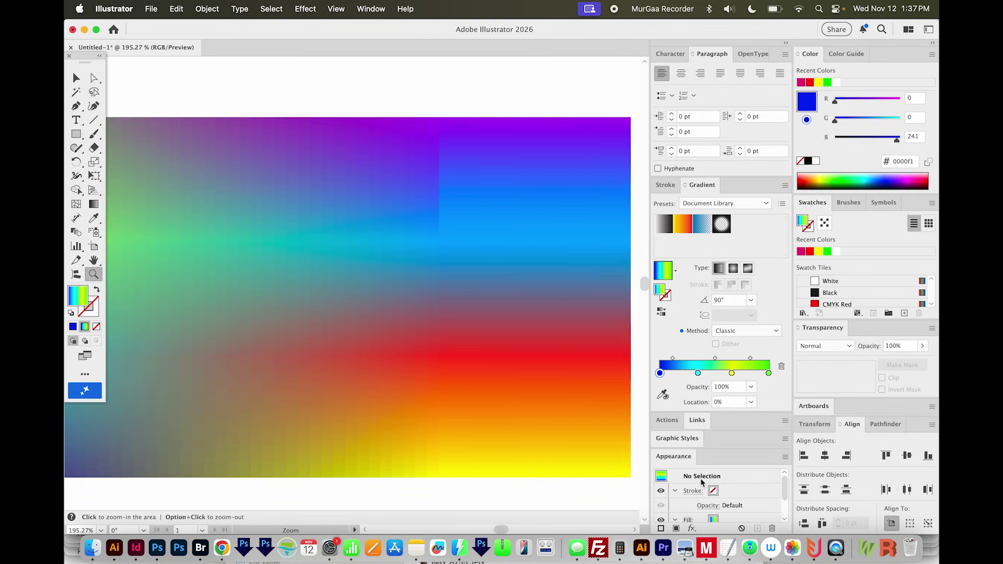
scroll(778, 496, down, 3)
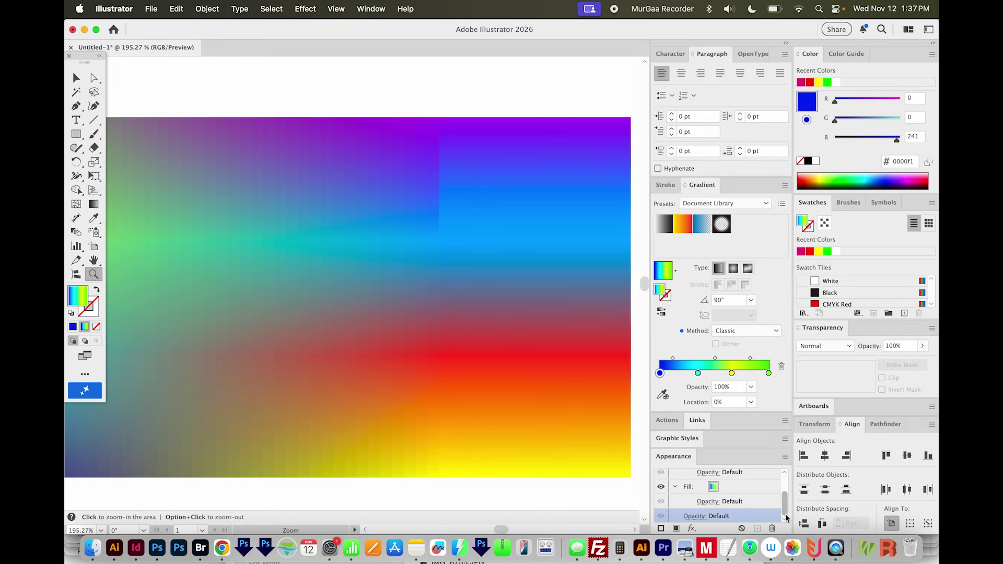
key(super+a)
key(super+z)
Step: Increase the blend's specified steps to 100 for the two selected rectangles
click(207, 9)
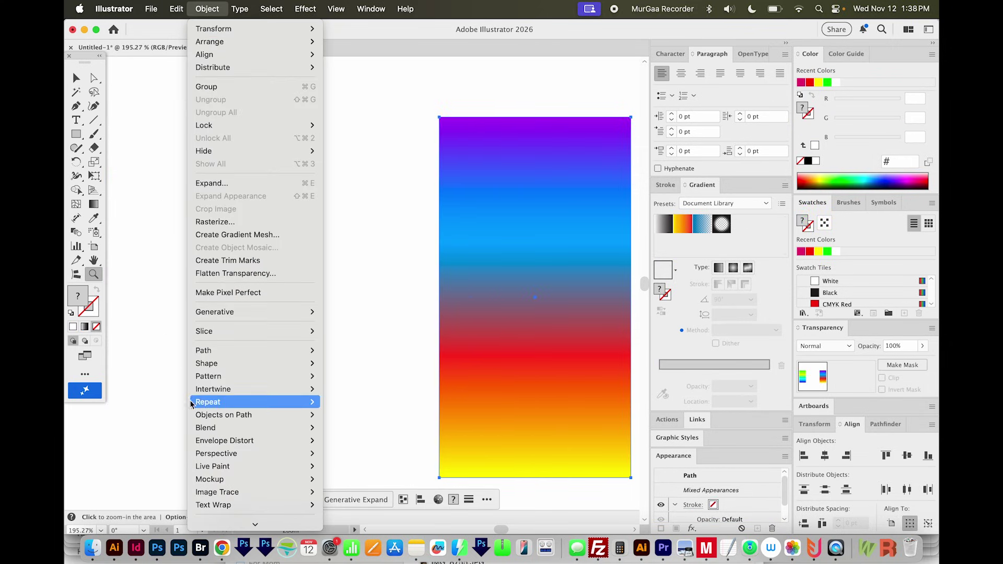
mouse_move(206, 427)
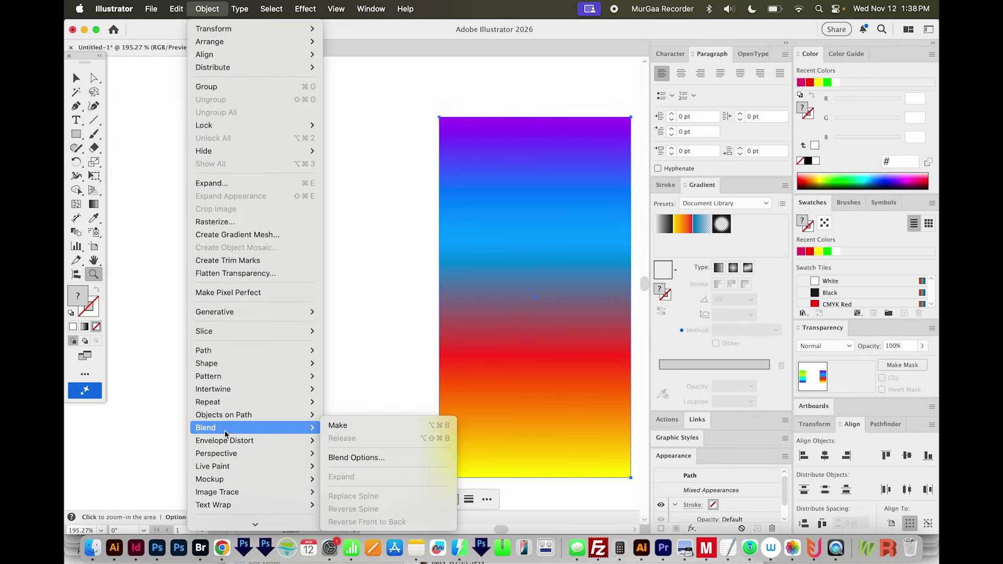
click(345, 456)
click(590, 290)
text(100)
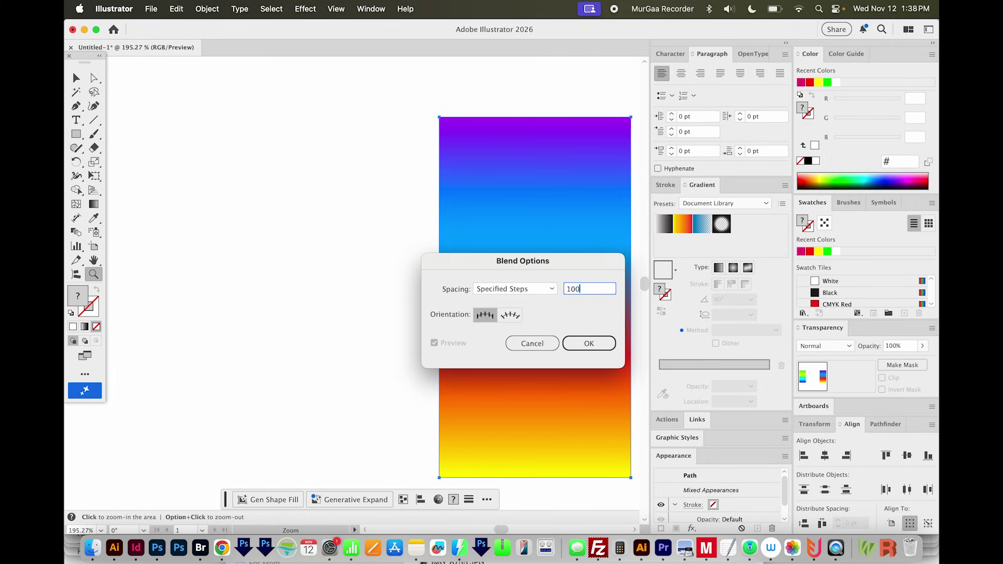
click(588, 343)
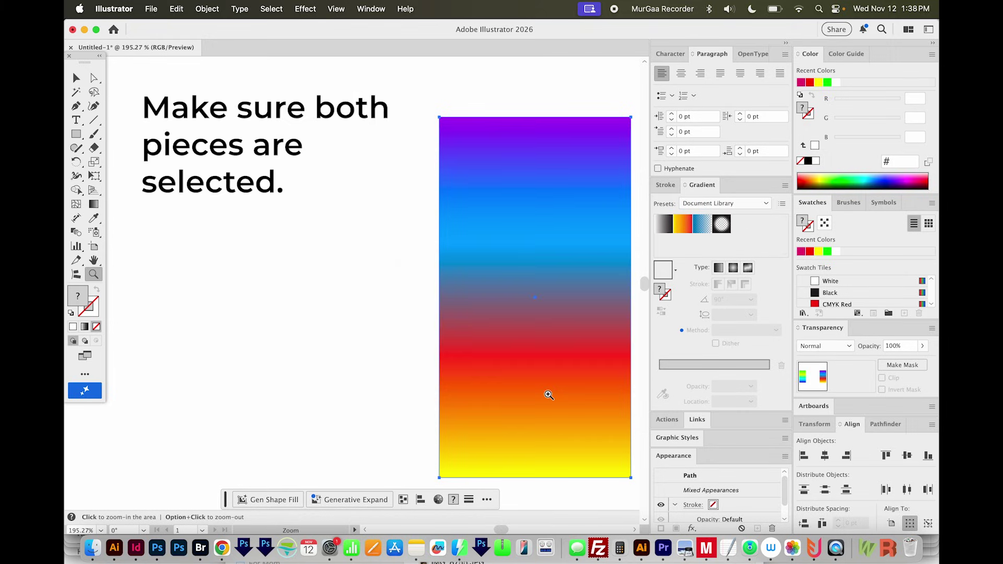
Step: Make a 100-step blend between the two gradient rectangles and check its smoothness
click(207, 9)
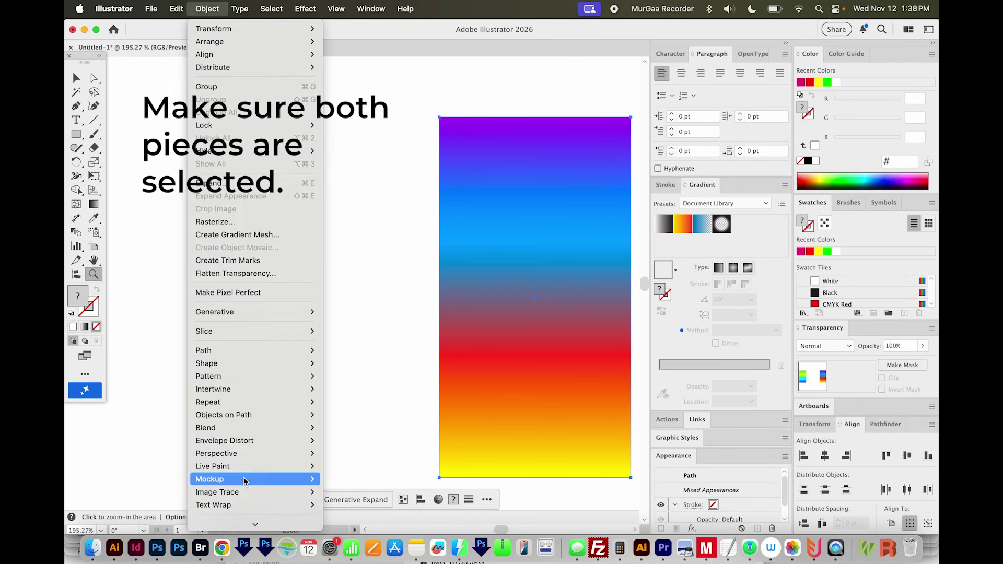
click(343, 427)
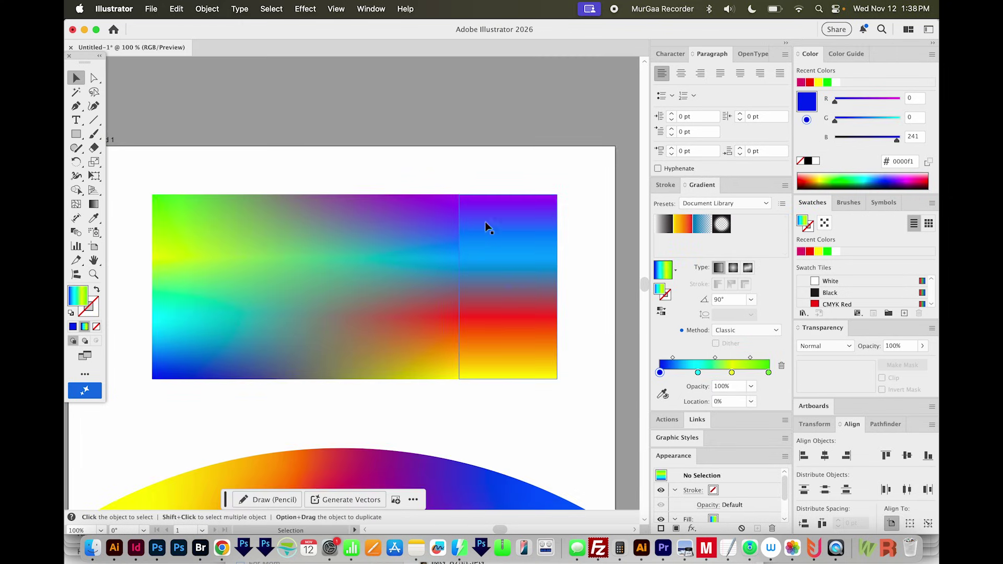
scroll(569, 371, down, 2)
scroll(568, 371, left, 2)
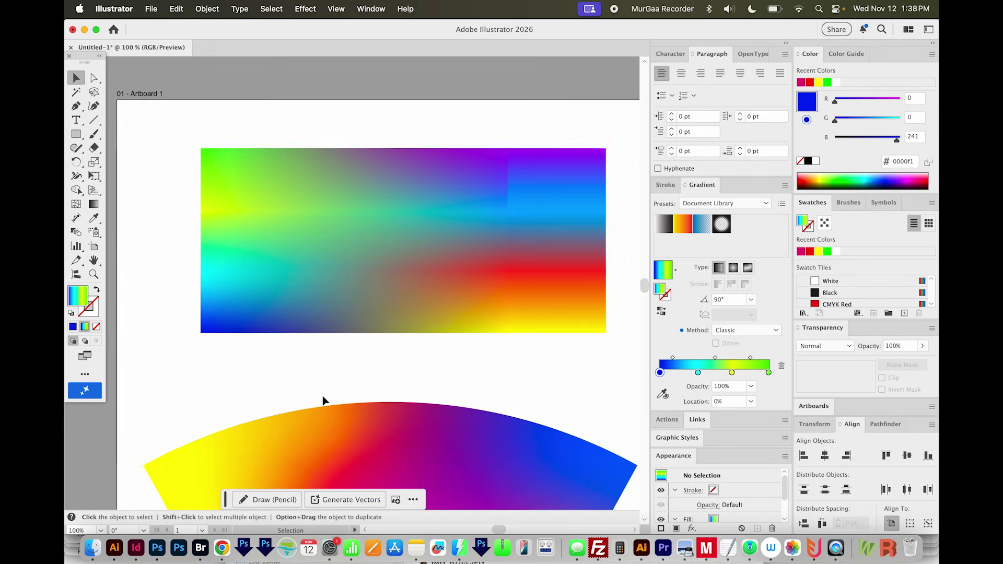
scroll(365, 397, up, 2)
scroll(365, 397, right, 2)
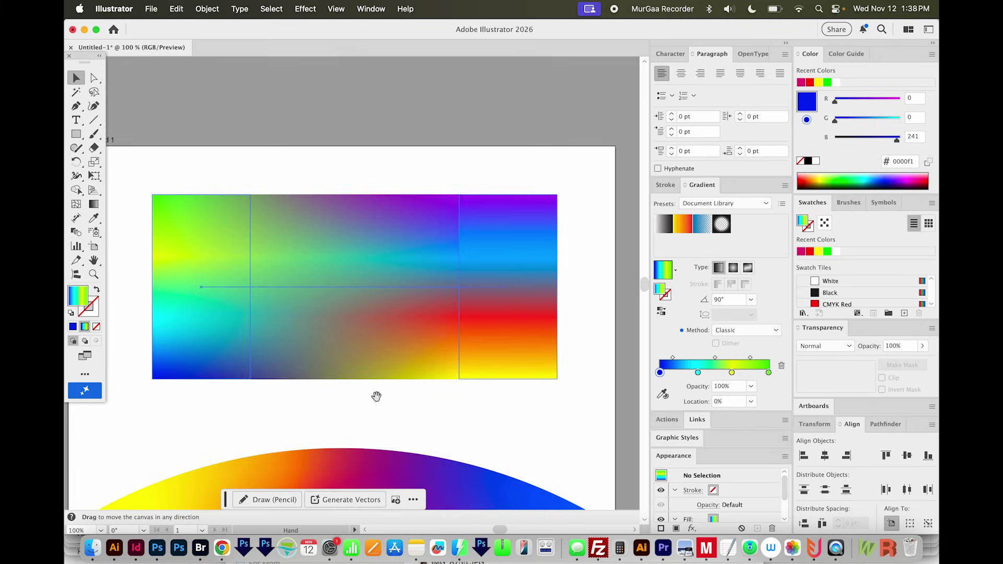
Step: Draw a hexagon in the empty area below the arch with the default white fill and black stroke
scroll(397, 329, down, 6)
scroll(396, 329, left, 1)
scroll(427, 333, down, 11)
scroll(428, 333, left, 2)
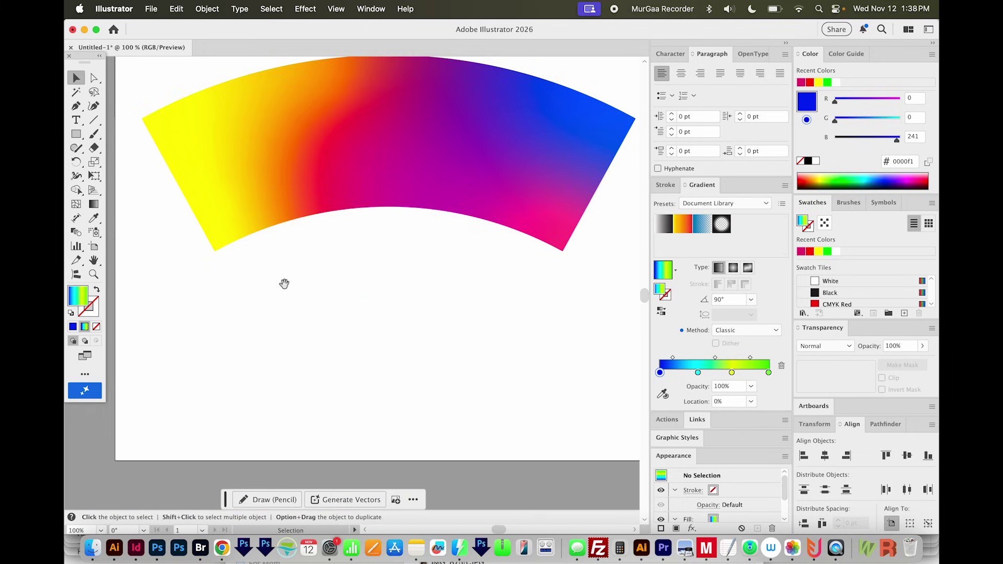
key(m)
scroll(316, 235, down, 1)
drag(73, 138, 153, 177)
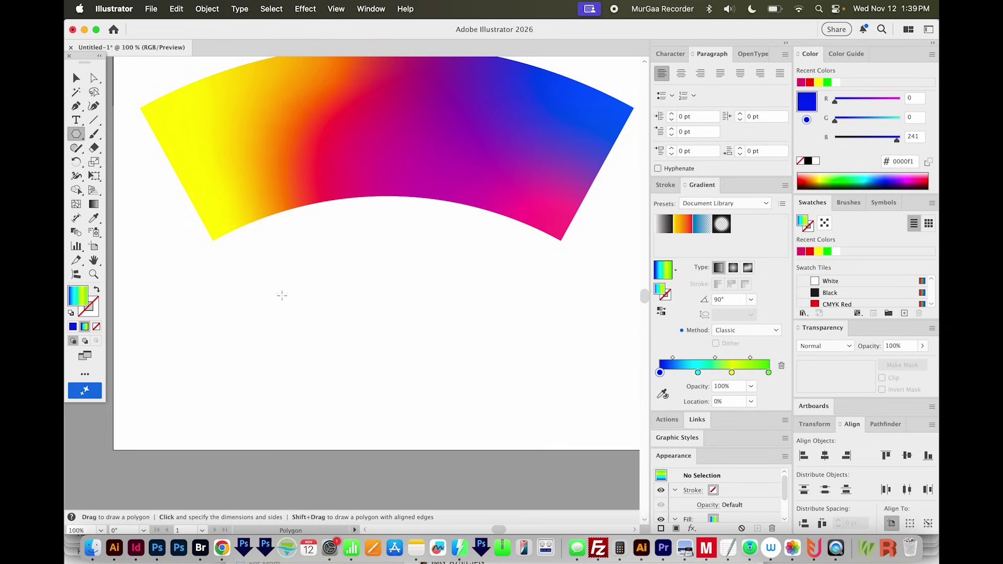
drag(350, 291, 414, 369)
scroll(362, 384, up, 1)
key(v)
key(d)
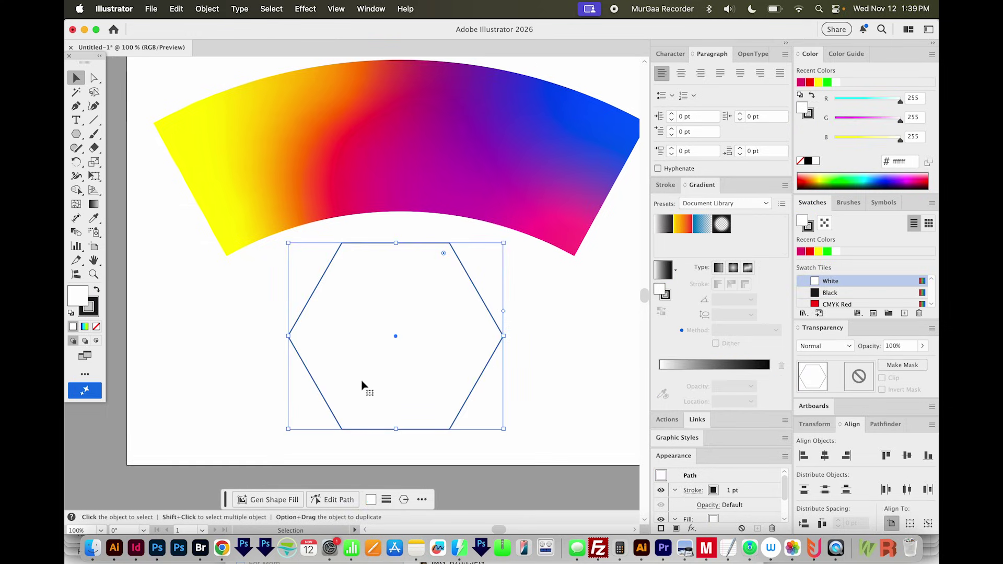
Step: Add six mesh points inside the hexagon with the Mesh tool, spread over its upper, middle and lower areas
click(77, 207)
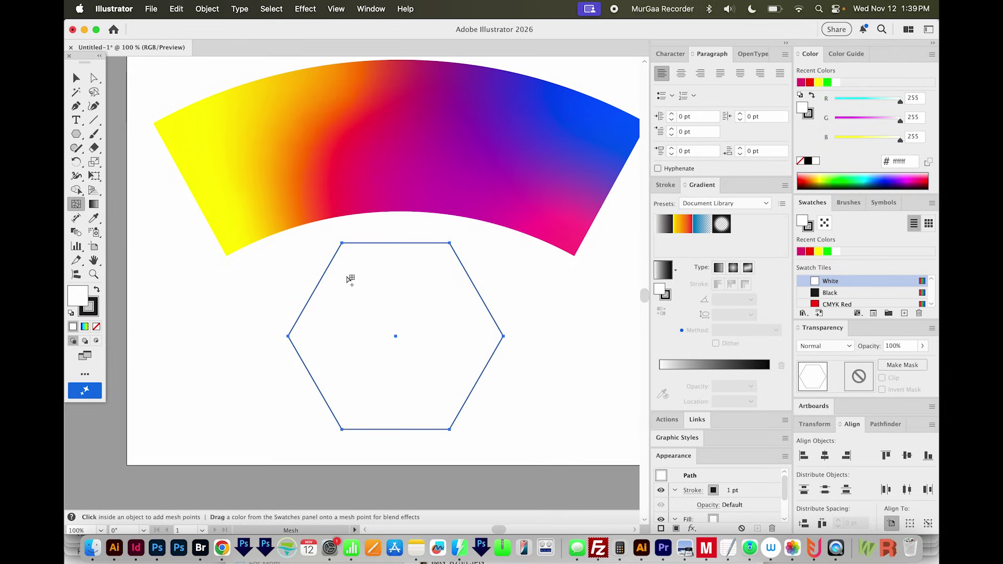
click(335, 290)
click(409, 267)
click(367, 333)
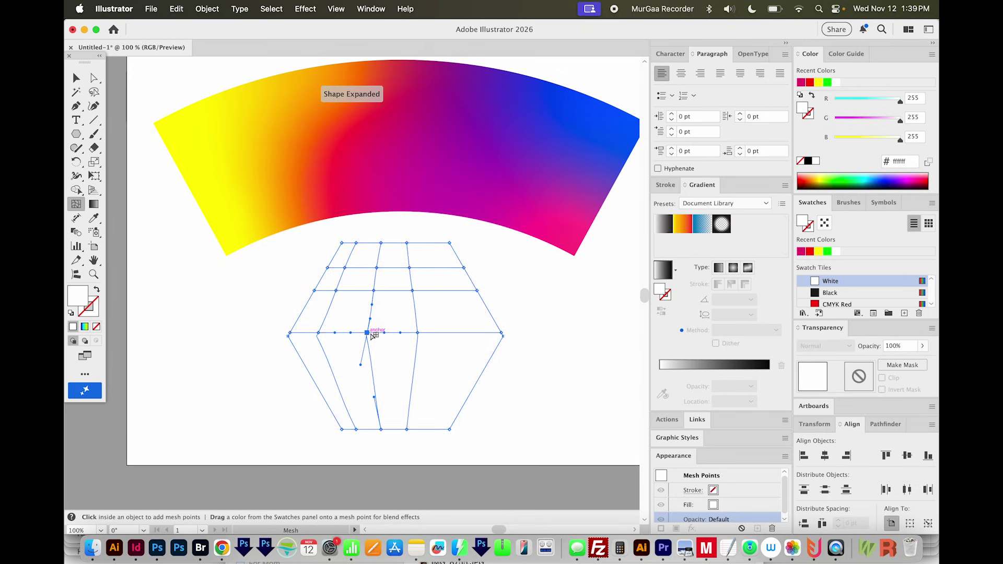
click(463, 324)
click(433, 378)
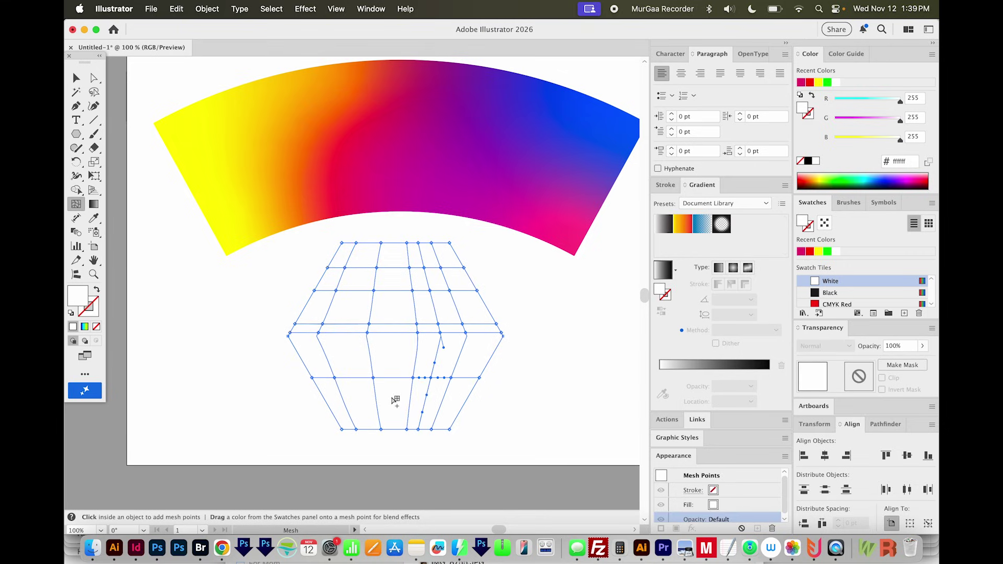
click(397, 370)
Step: In outline view, select three neighbouring mesh points in the hexagon's upper-right area, color them bright green, and return to preview
key(a)
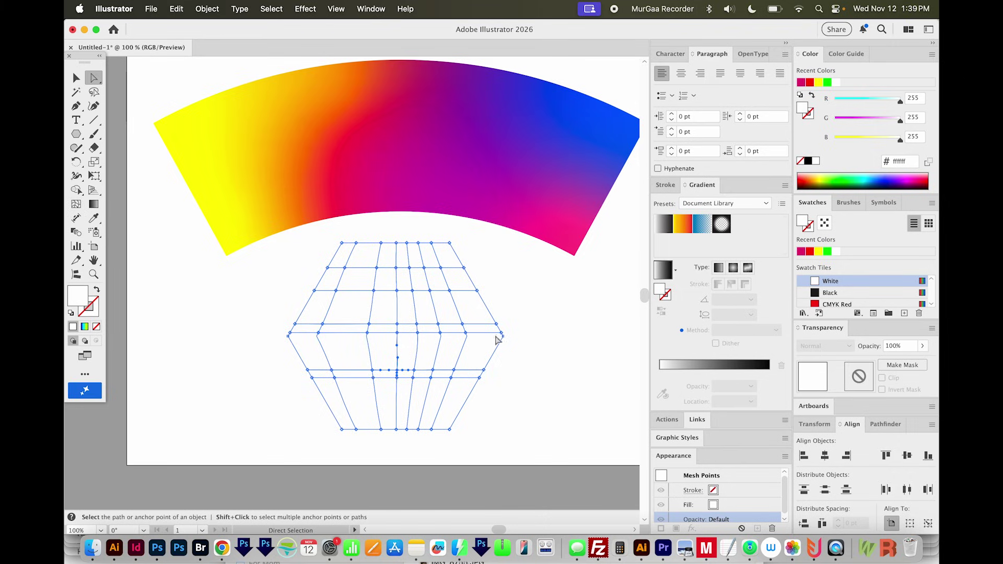
click(507, 332)
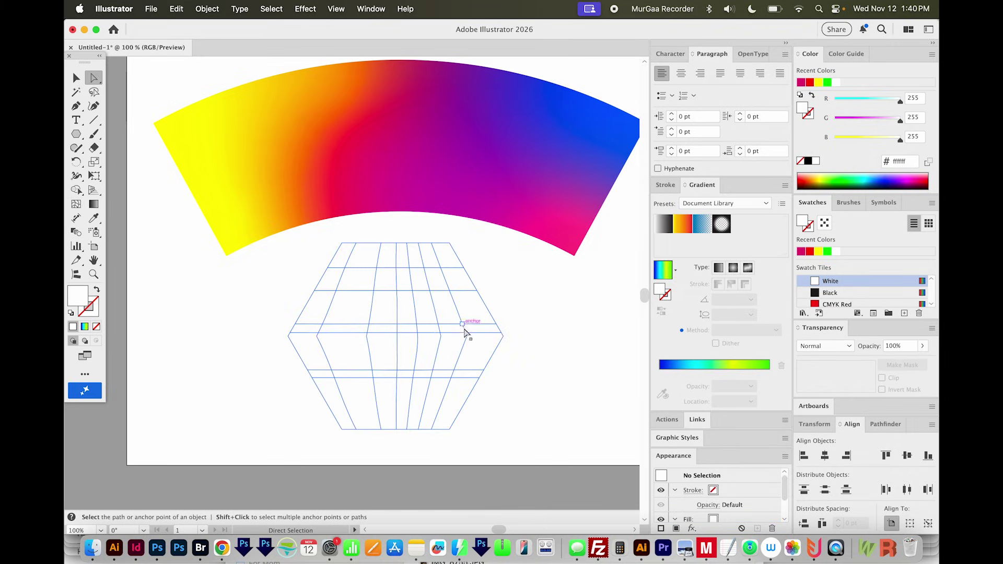
click(474, 312)
key(super+y)
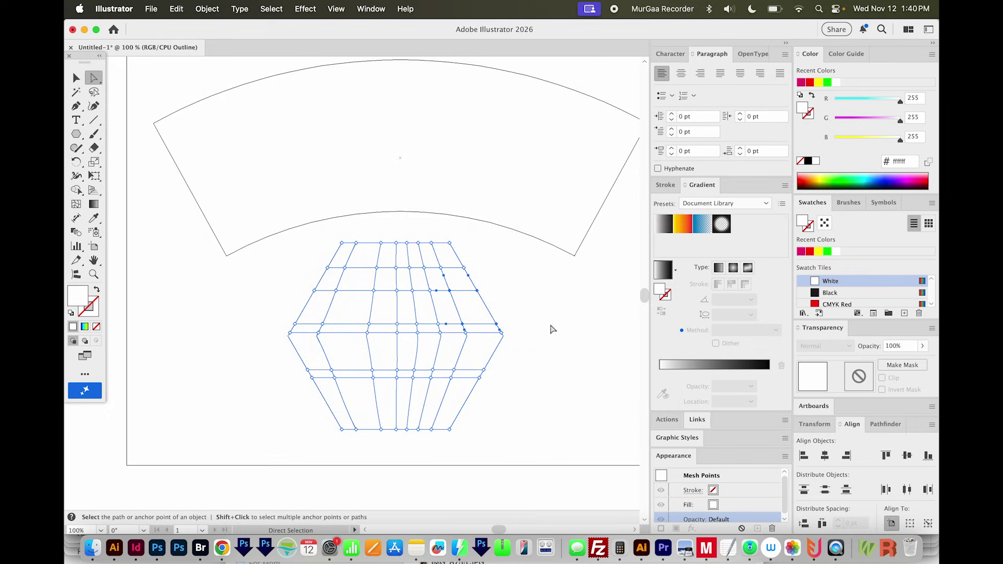
click(549, 342)
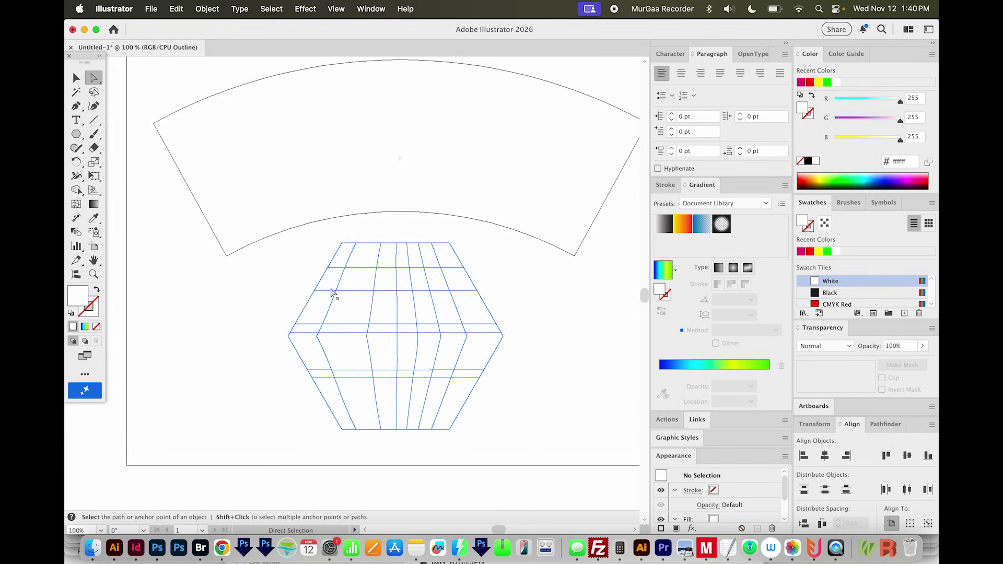
drag(448, 290, 402, 305)
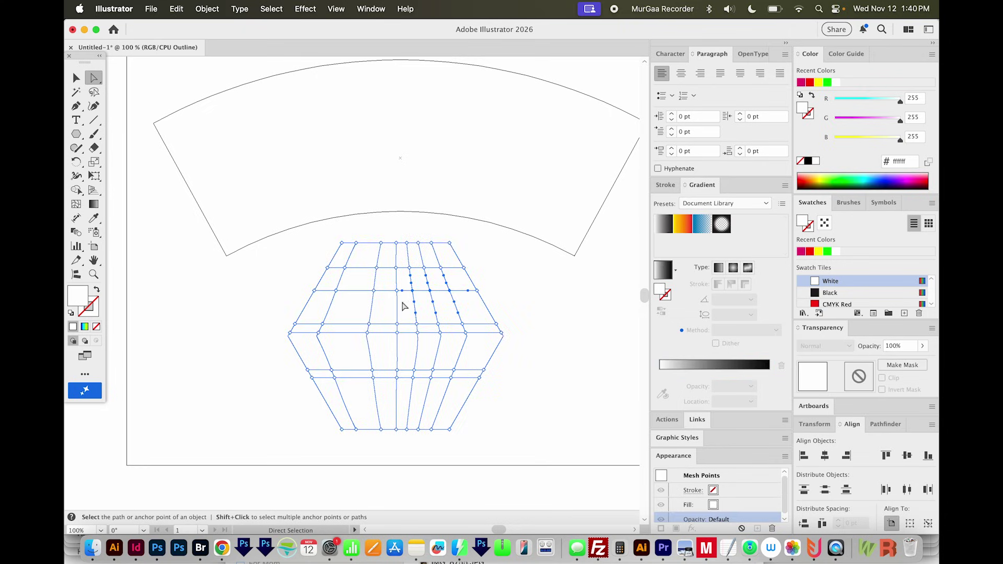
click(848, 180)
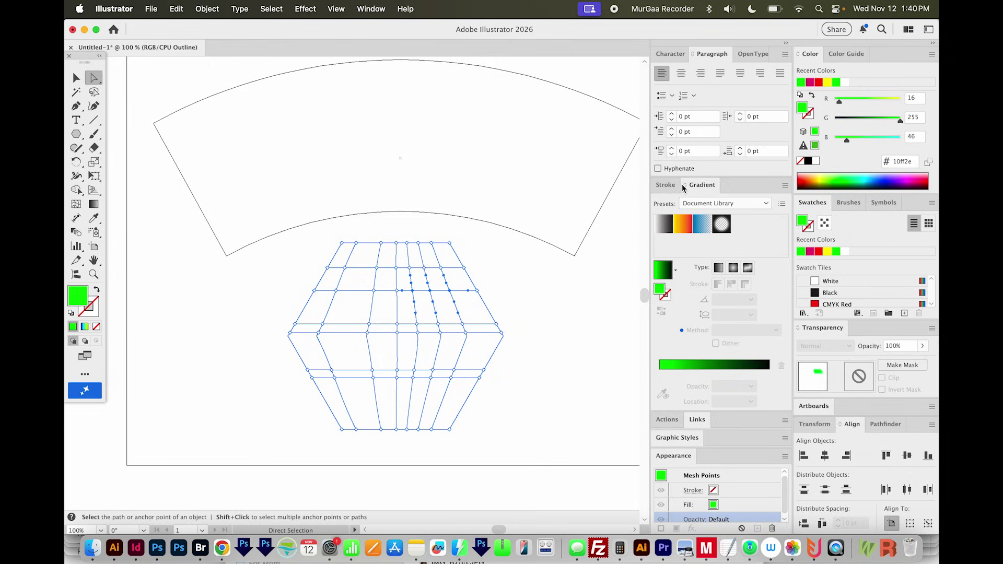
key(super+y)
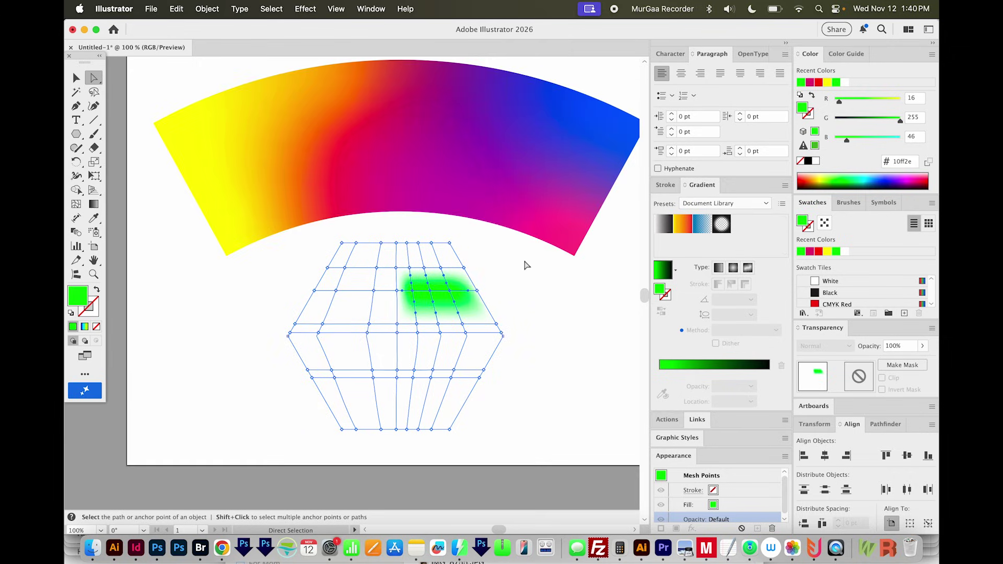
Step: Select the whole hexagon mesh, fill it with yellow ffff00, and deselect it
key(v)
click(559, 340)
click(402, 405)
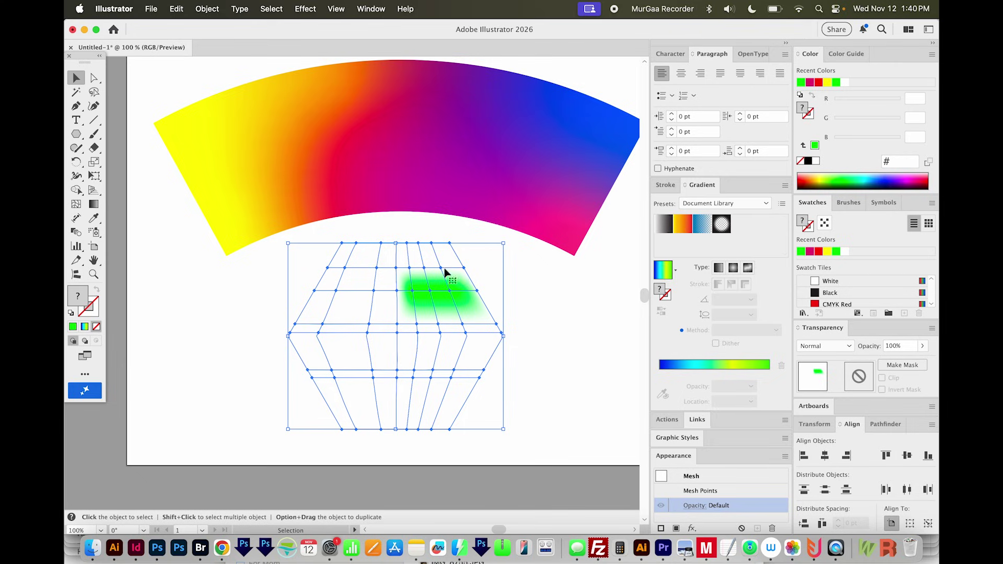
click(827, 251)
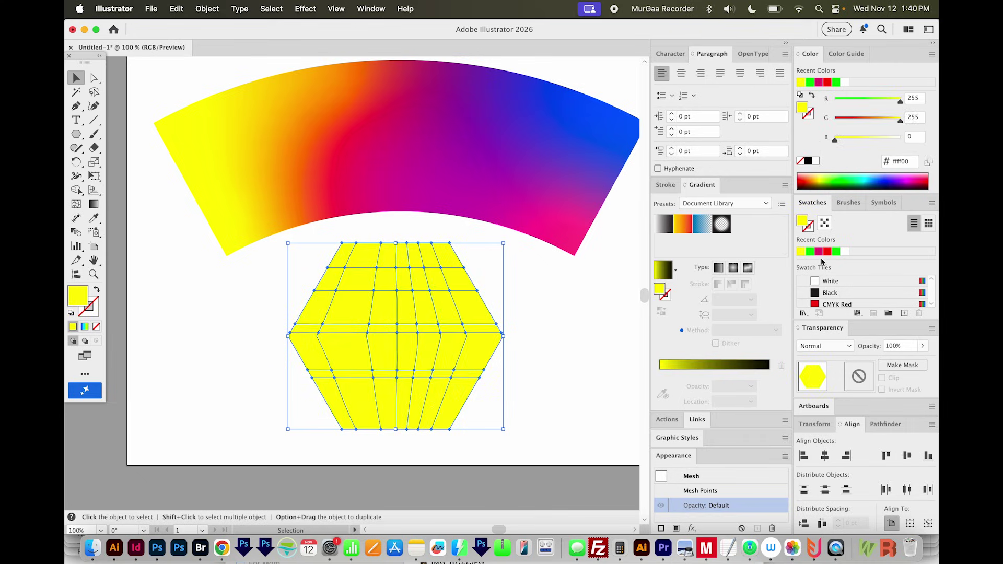
click(552, 337)
Step: In outline view, select single mesh points at the hexagon's upper right, left of center and lower left, color them green 2eff00, and return to preview
key(super+y)
key(a)
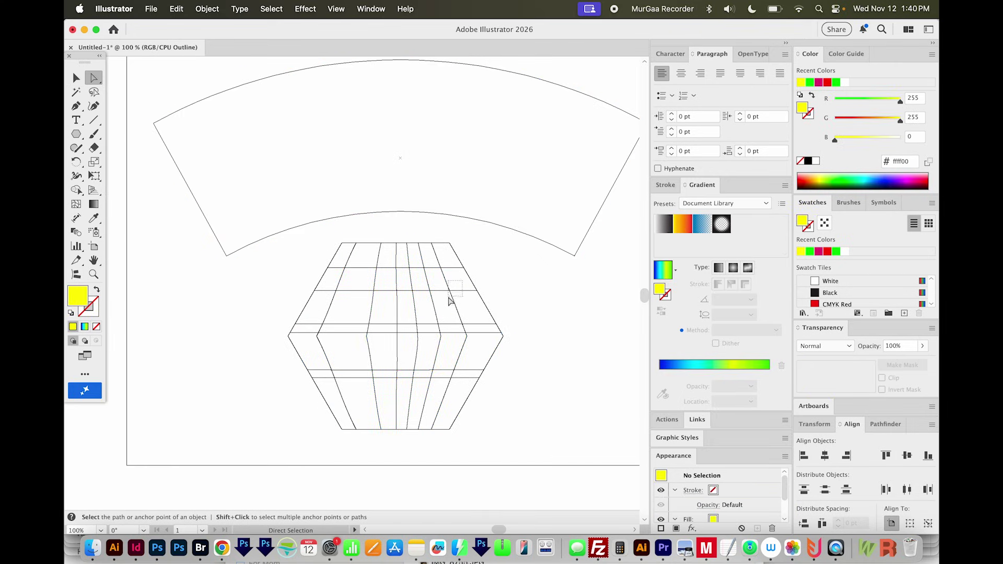
click(450, 290)
shift+click(368, 332)
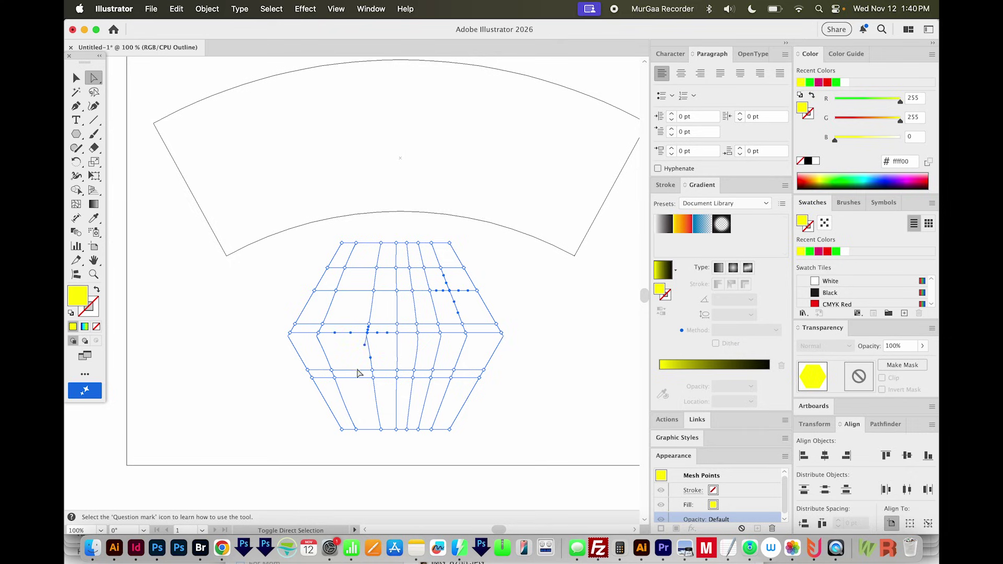
drag(345, 389, 326, 377)
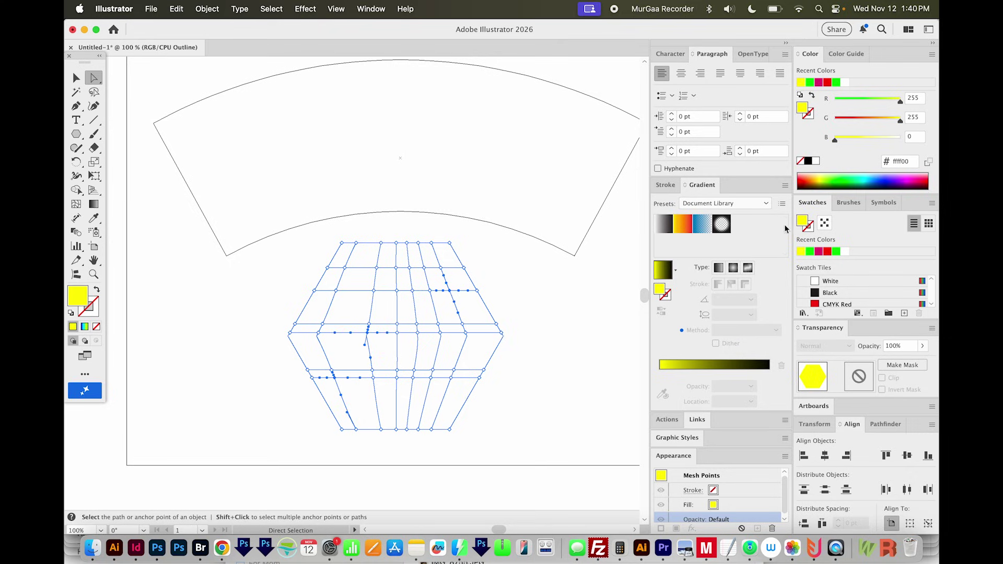
click(835, 252)
key(super+y)
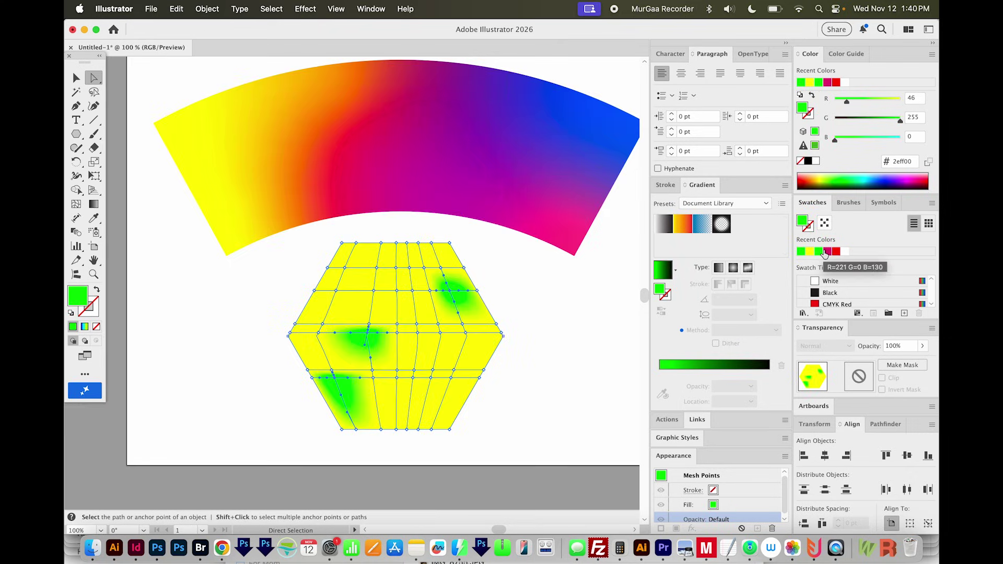
key(super+shift+a)
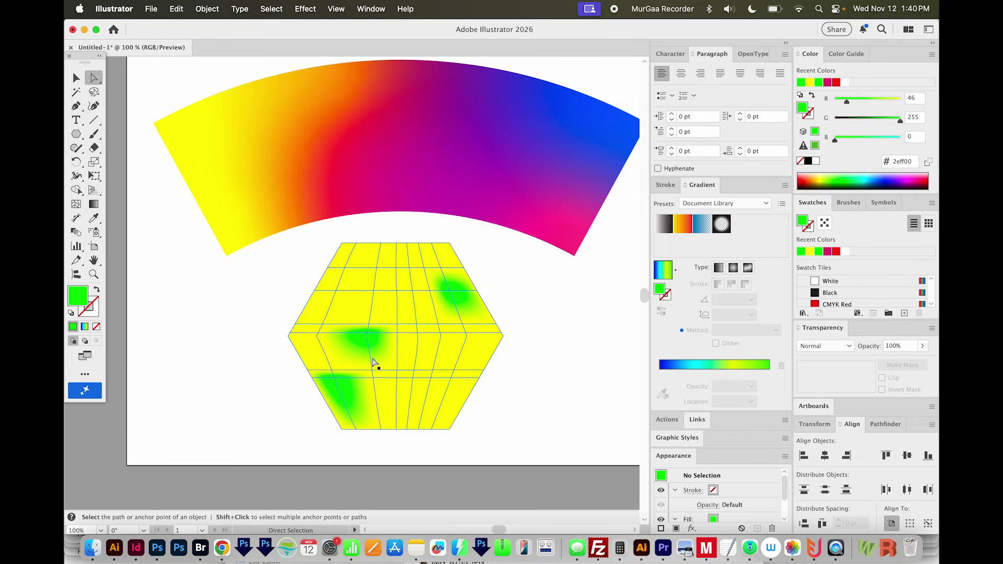
Step: Color the mesh points in the hexagon's lower-right area CMYK Red and the points along the upper-right row green
click(480, 378)
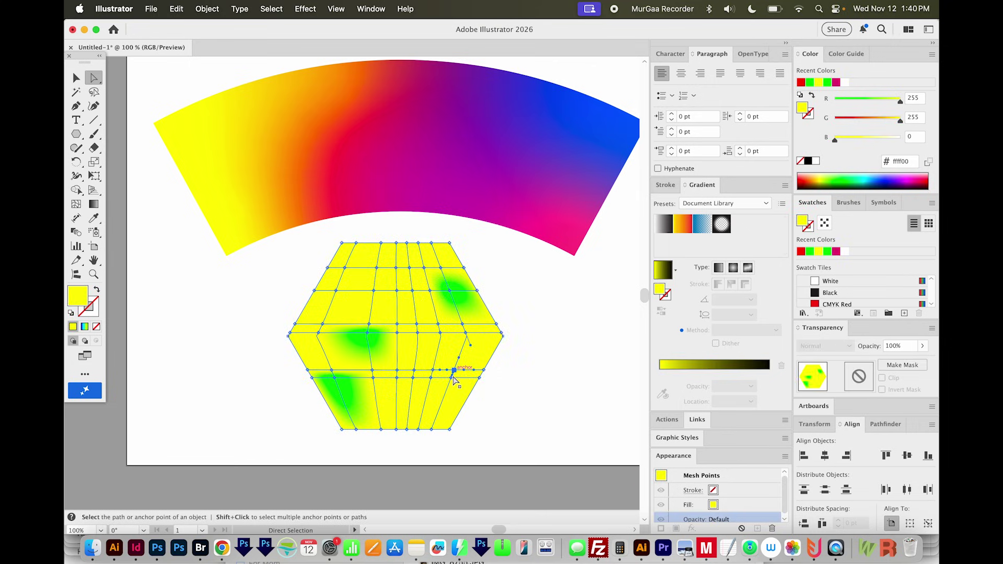
click(836, 304)
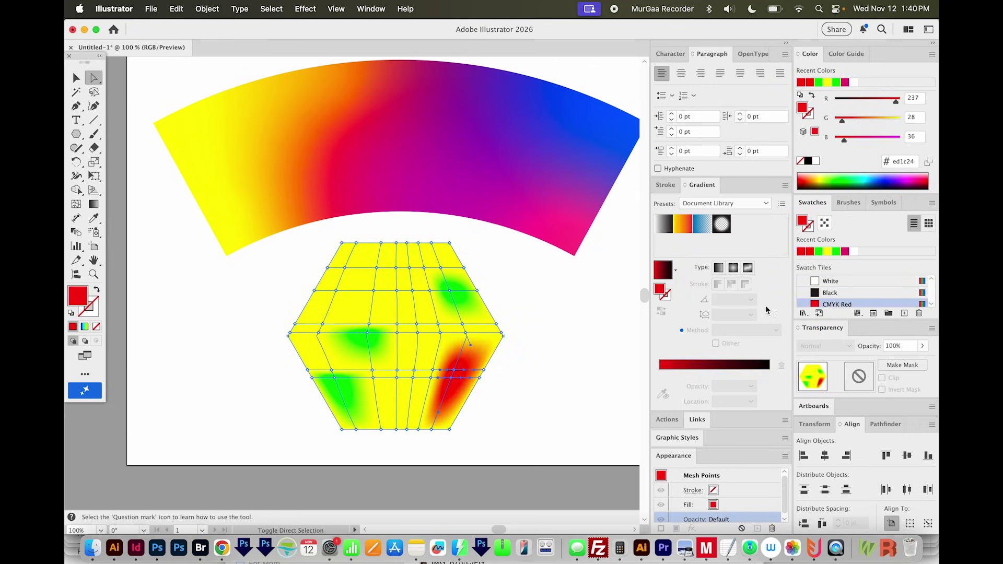
drag(405, 275, 463, 273)
click(834, 182)
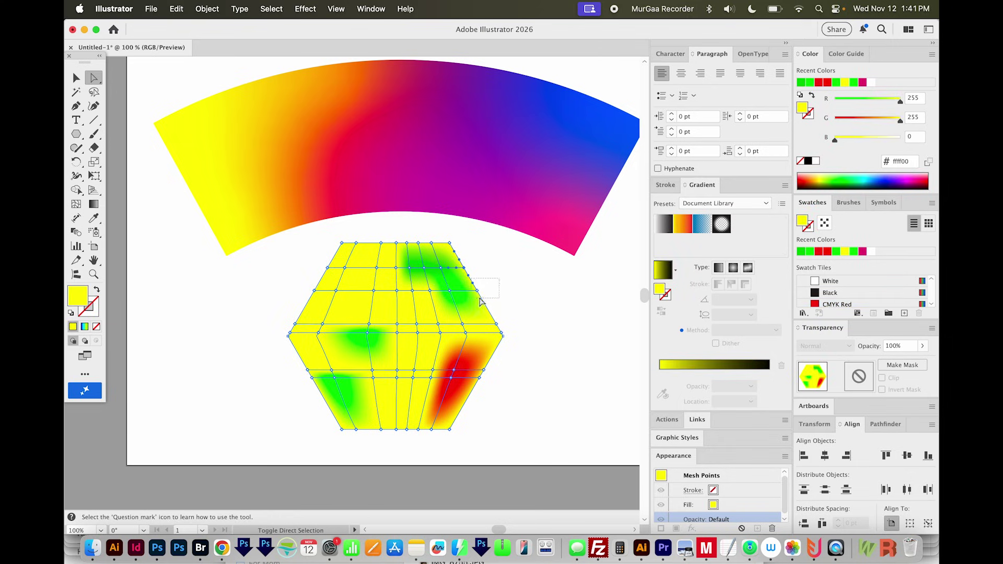
Step: Set the selected mesh points on the hexagon's upper-right edge to dark green 374900, deselect, and examine the mesh colors up close
click(850, 99)
click(854, 120)
key(v)
click(539, 352)
key(z)
drag(411, 401, 399, 434)
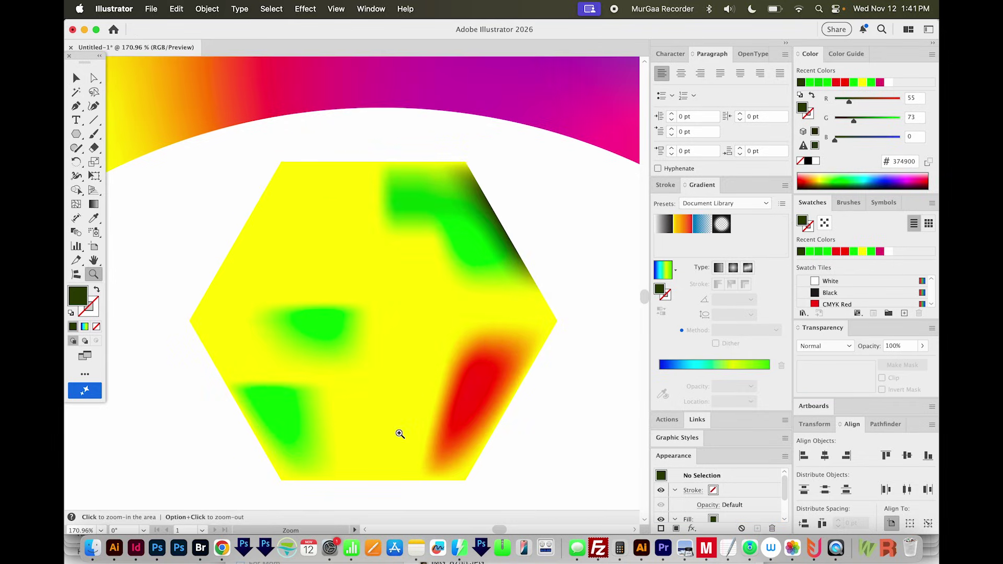